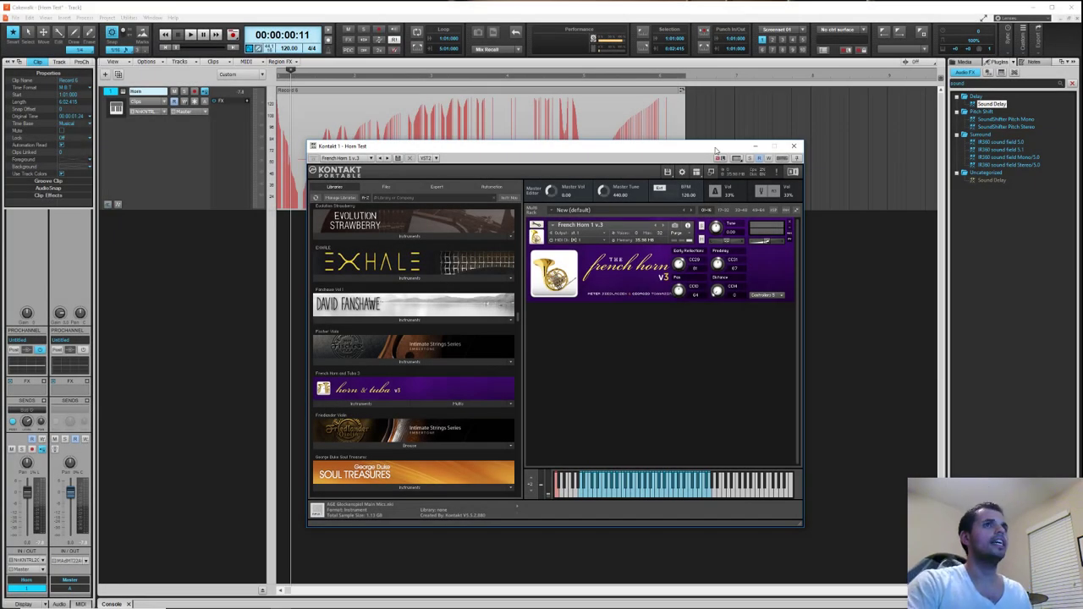
# Step: Move the Kontakt window aside and play back the French Horn to audition it
pyautogui.moveTo(715, 149); pyautogui.dragTo(685, 133)
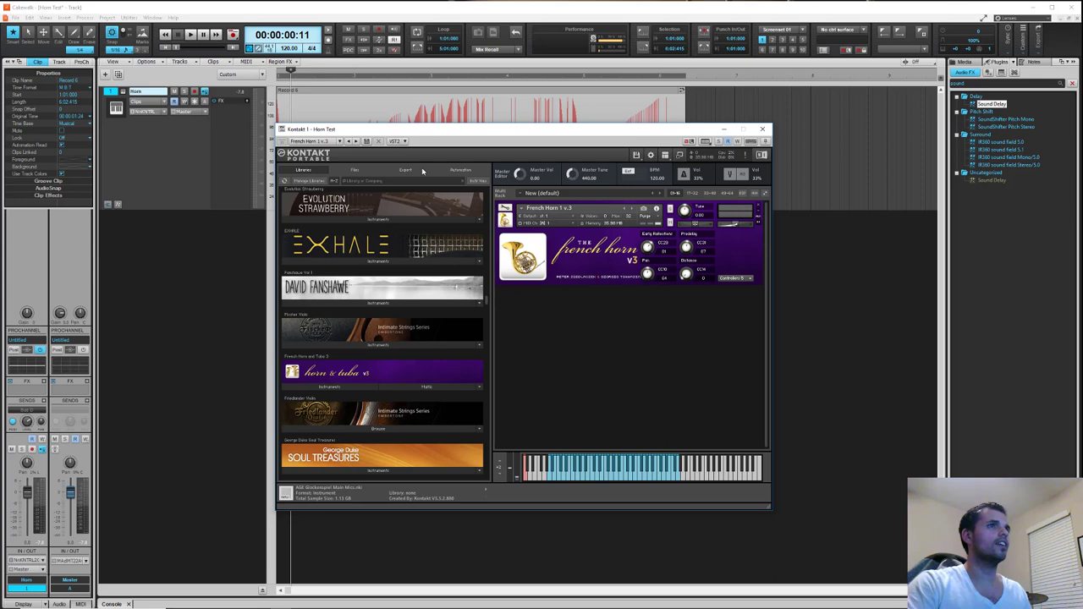
pyautogui.moveTo(565, 135); pyautogui.dragTo(623, 125)
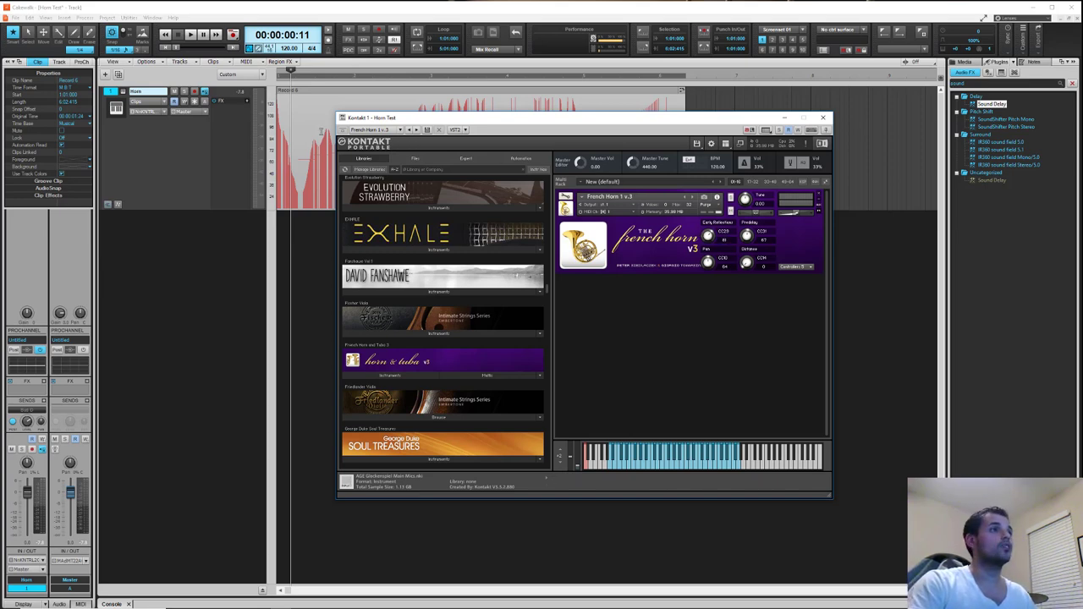
pyautogui.click(290, 108)
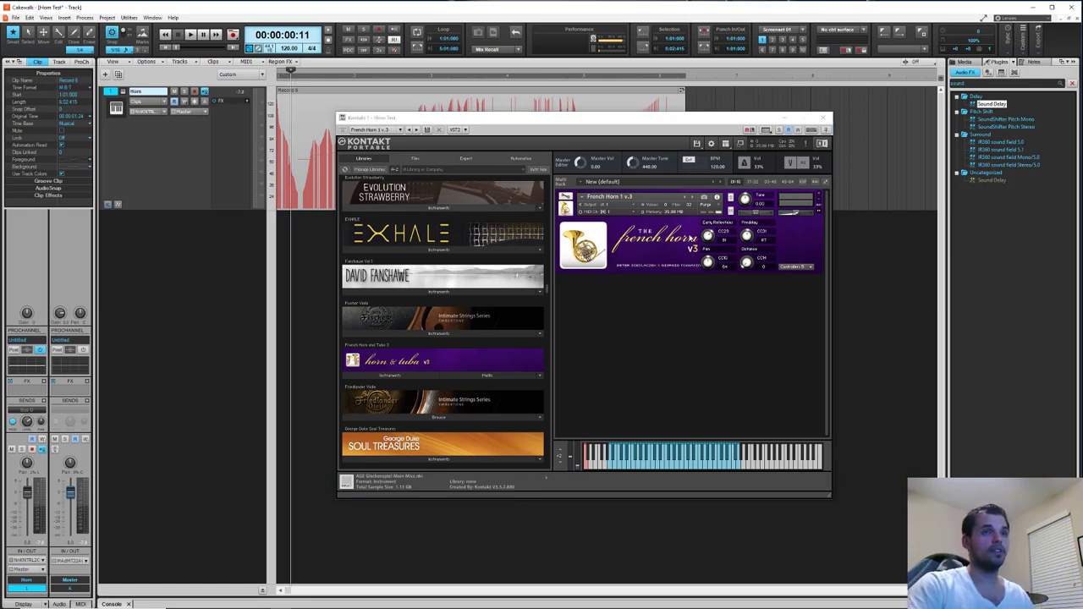
pyautogui.press('space')
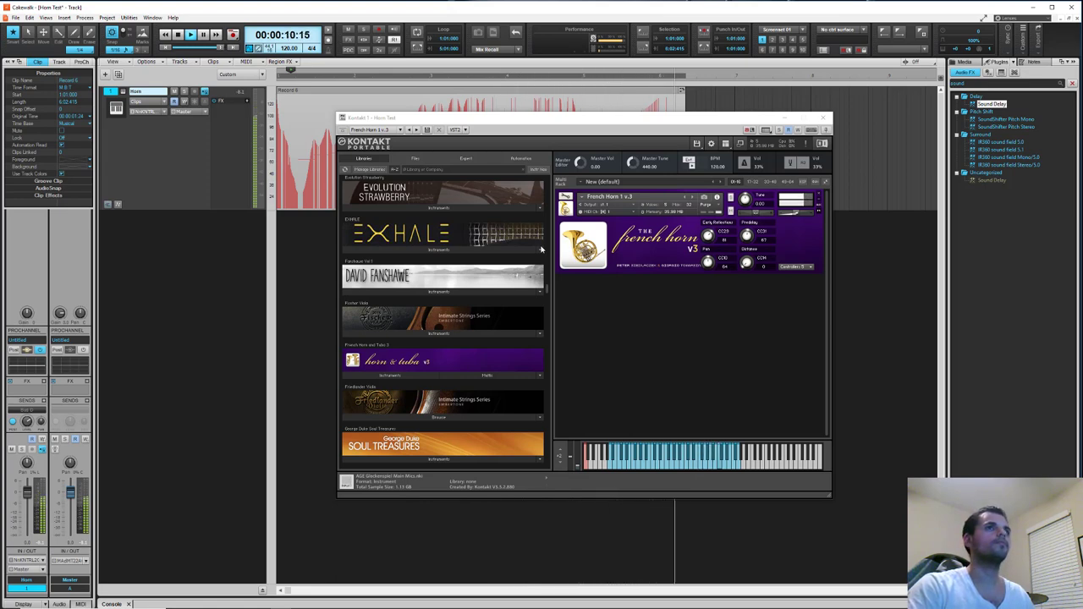
pyautogui.press('space')
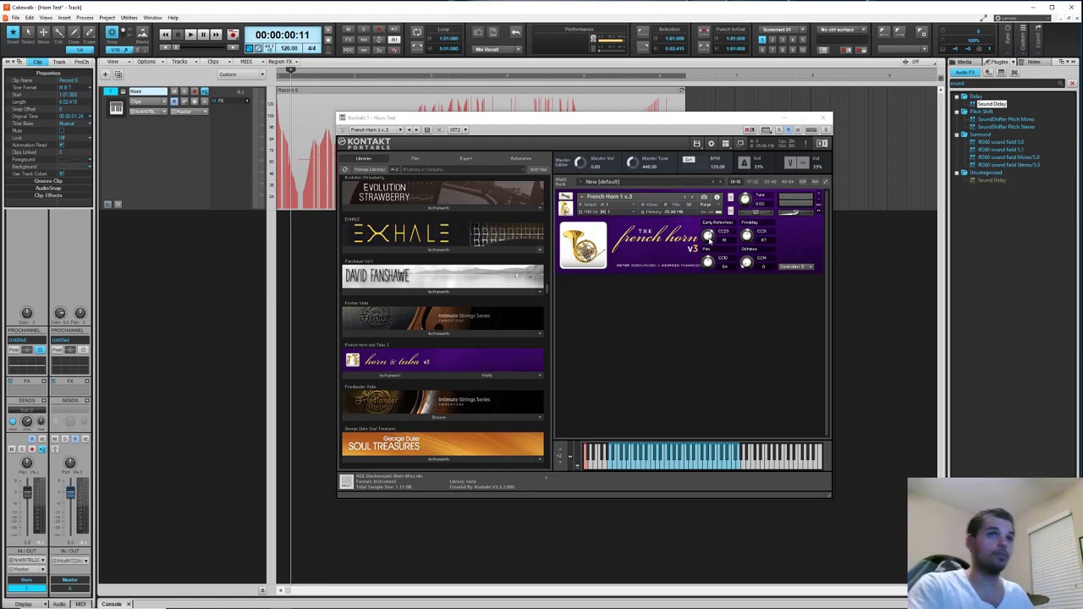
# Step: Raise the French Horn's Early Reflections (CC29) amount, audition it, and close Kontakt
pyautogui.moveTo(712, 230); pyautogui.dragTo(712, 211)
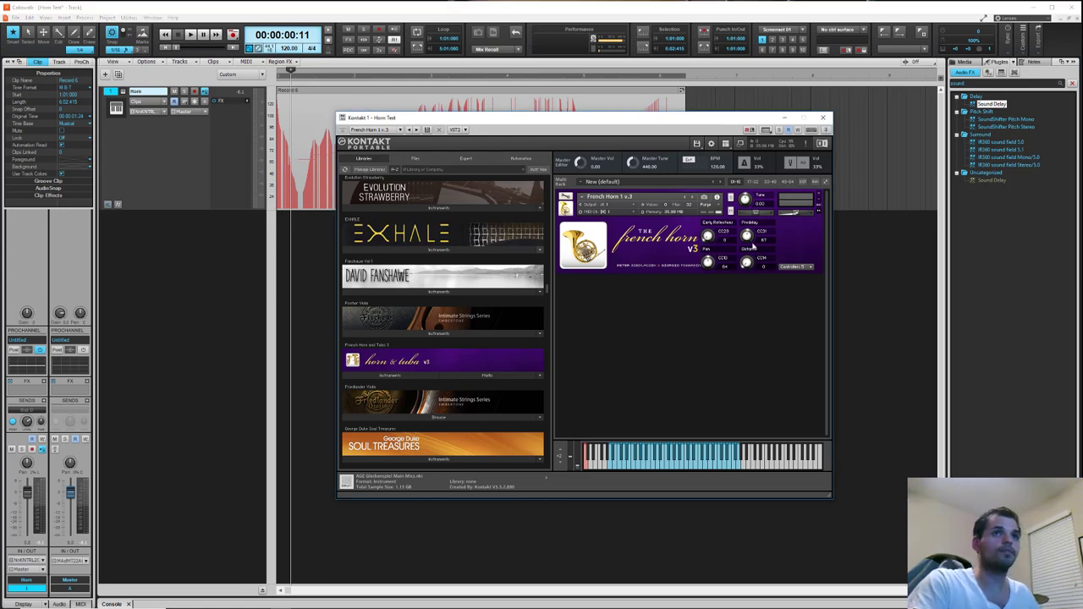
pyautogui.moveTo(675, 119); pyautogui.dragTo(725, 133)
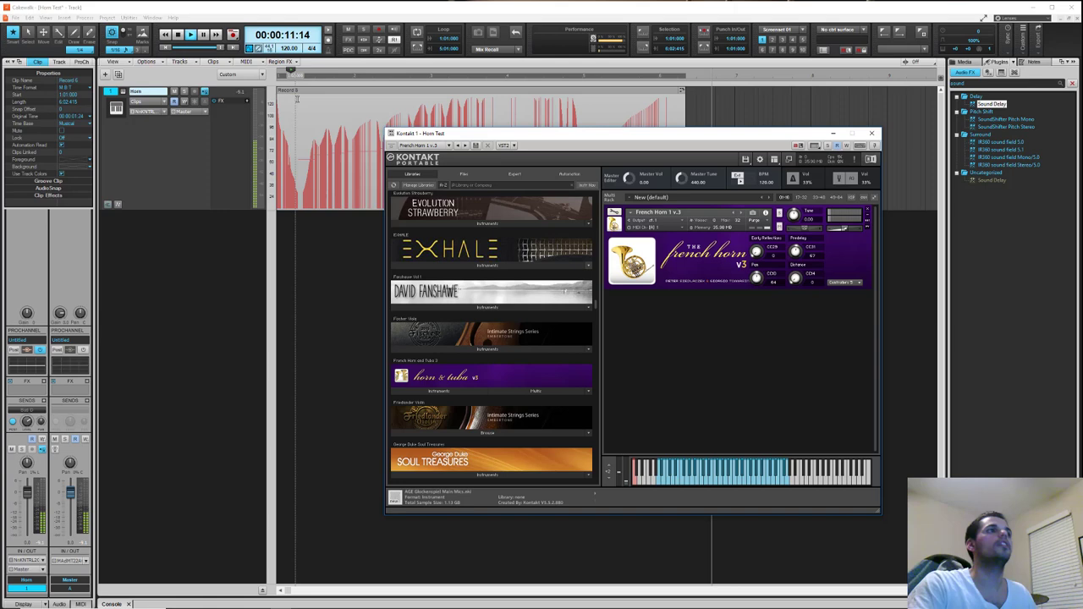
pyautogui.press('space')
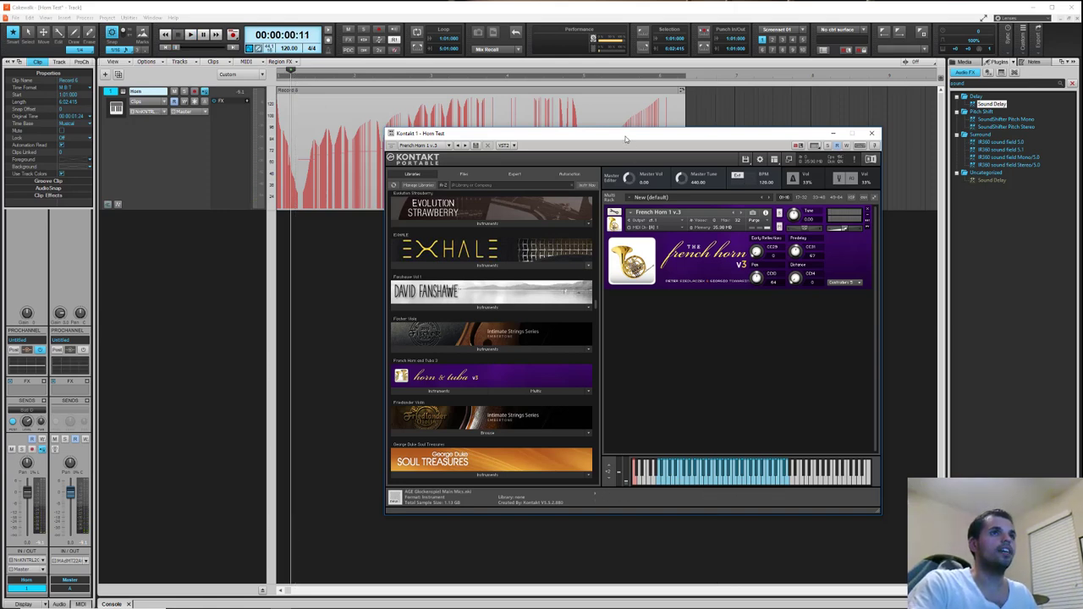
pyautogui.moveTo(626, 136); pyautogui.dragTo(550, 104)
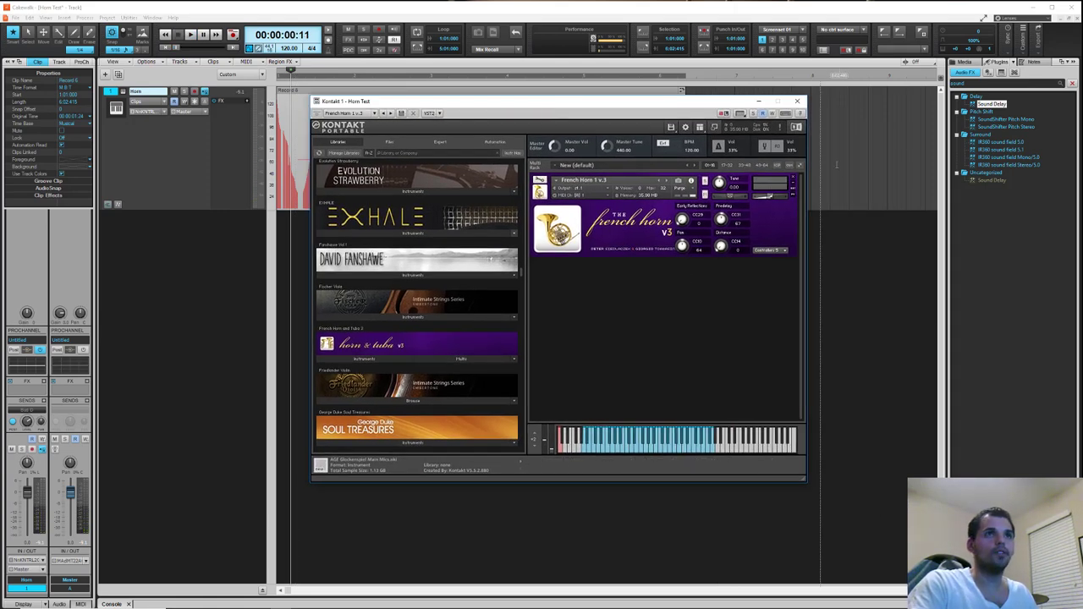
pyautogui.click(796, 101)
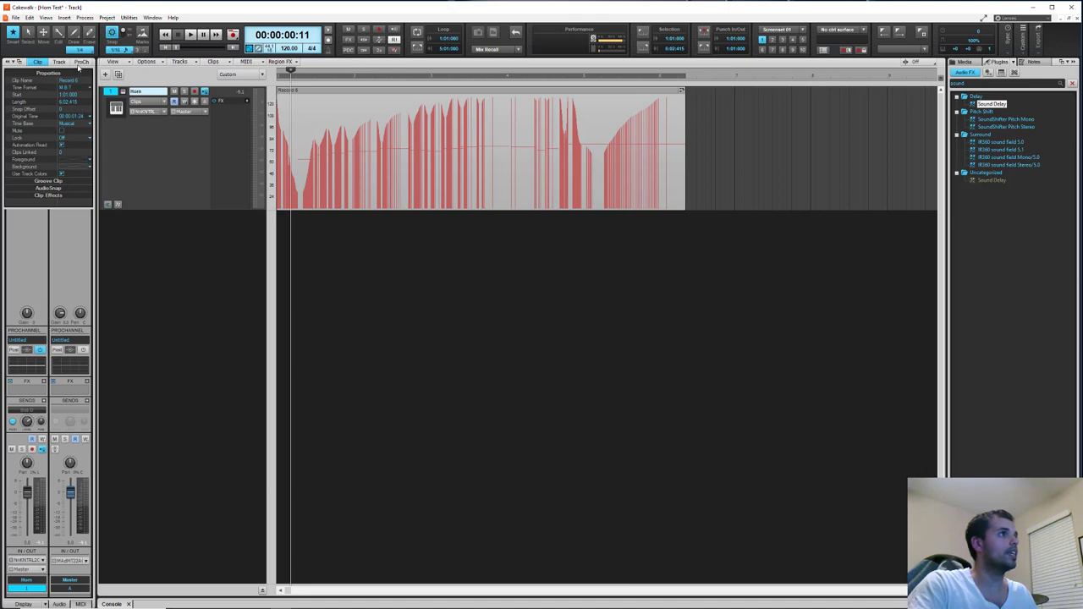
# Step: Show the Horn's ProChannel modules, check Kontakt's controller pages, and audition the horn
pyautogui.click(81, 62)
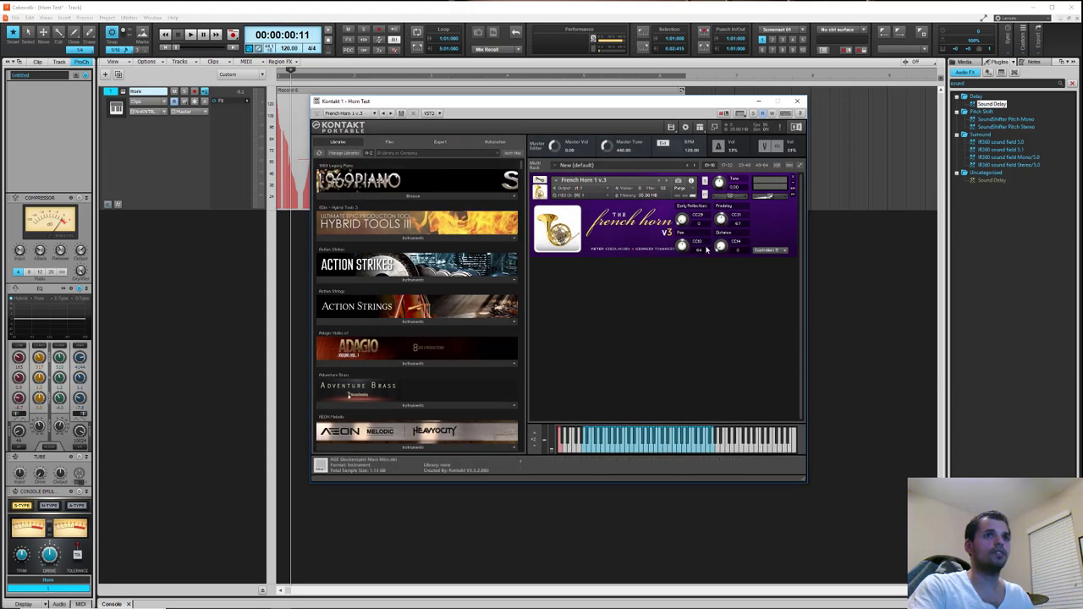
pyautogui.click(770, 252)
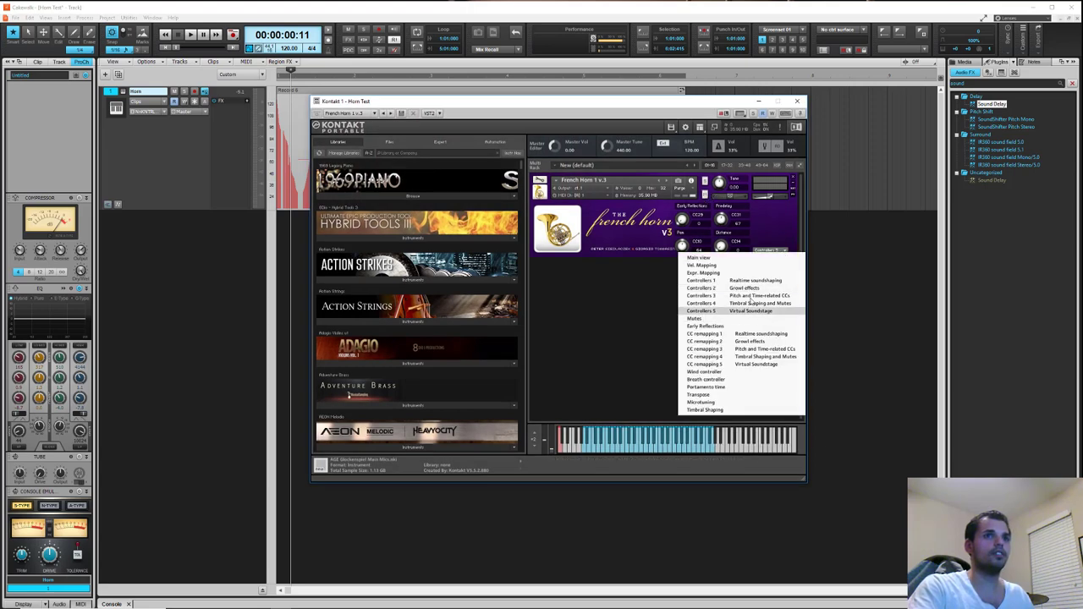
pyautogui.click(752, 303)
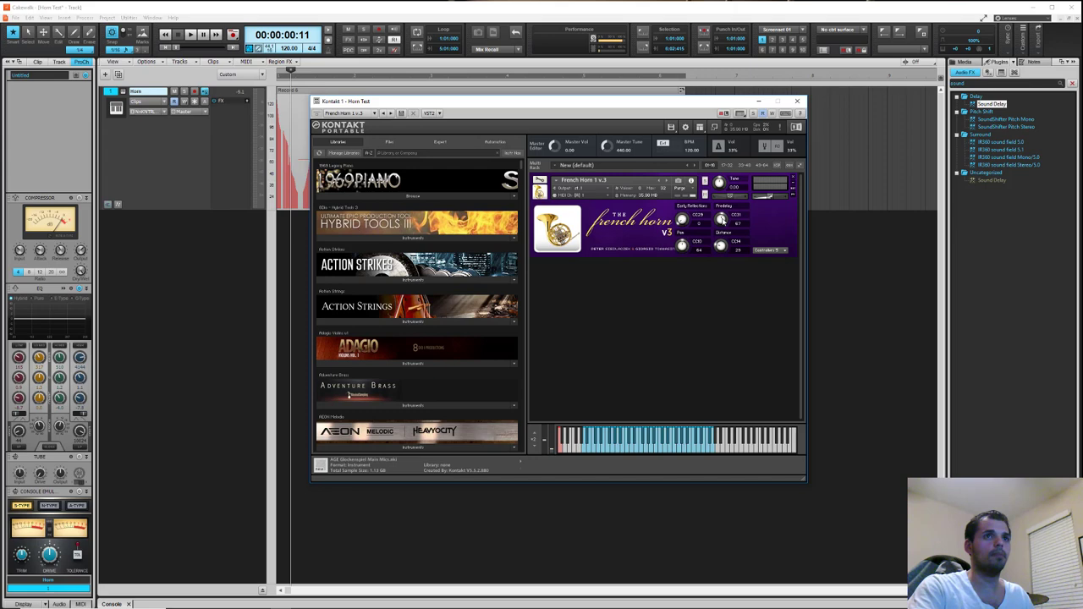
pyautogui.press('space')
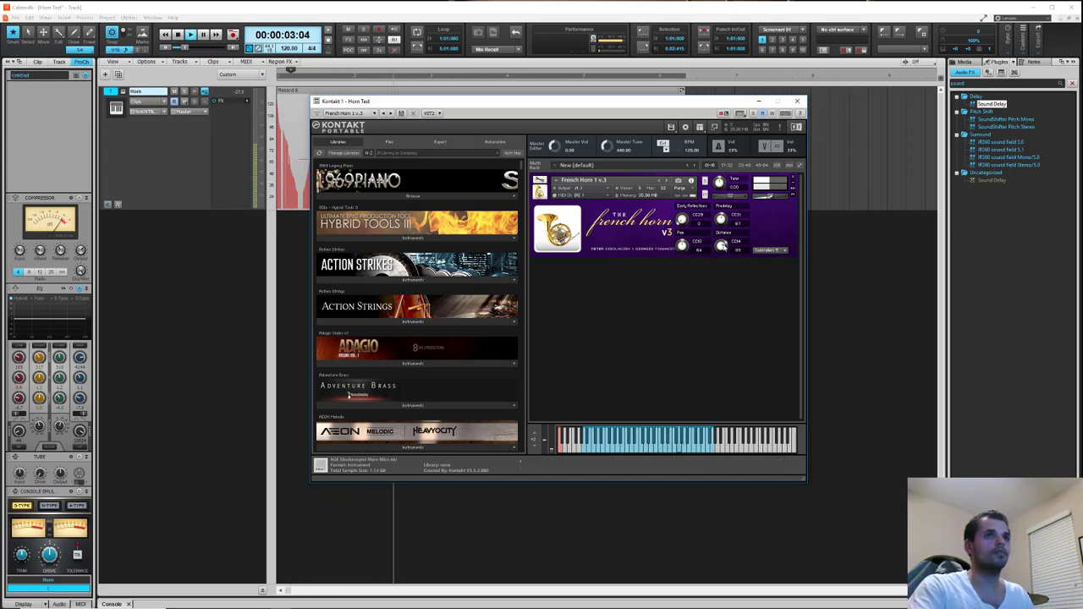
pyautogui.press('space')
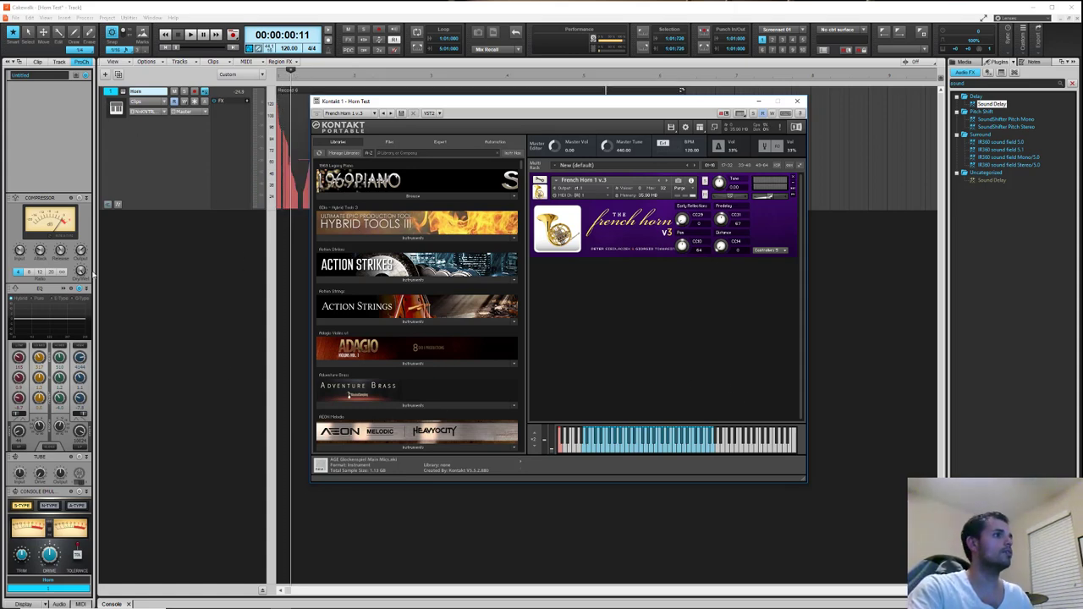
# Step: Open the Horn's QuadCurve Equalizer, enable the high-pass filter and add a deeper low-shelf cut
pyautogui.doubleClick(75, 302)
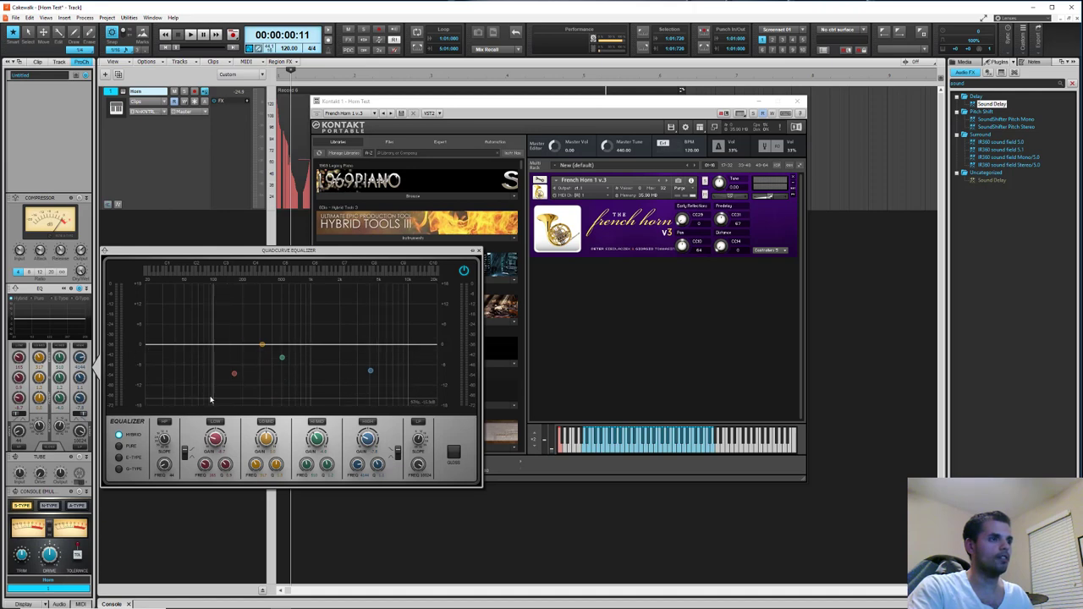
pyautogui.click(165, 422)
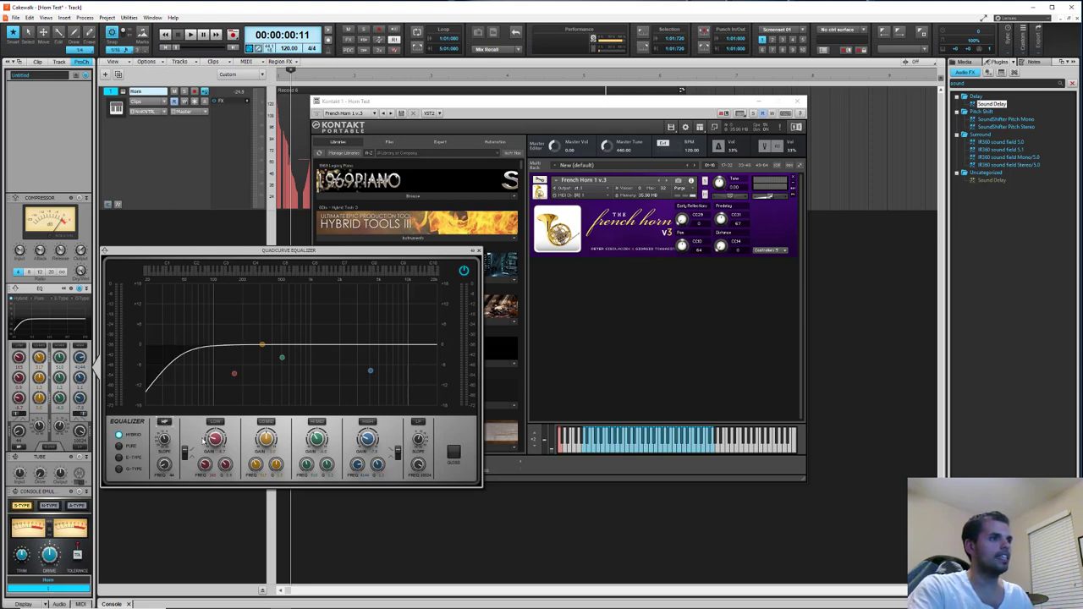
pyautogui.click(218, 423)
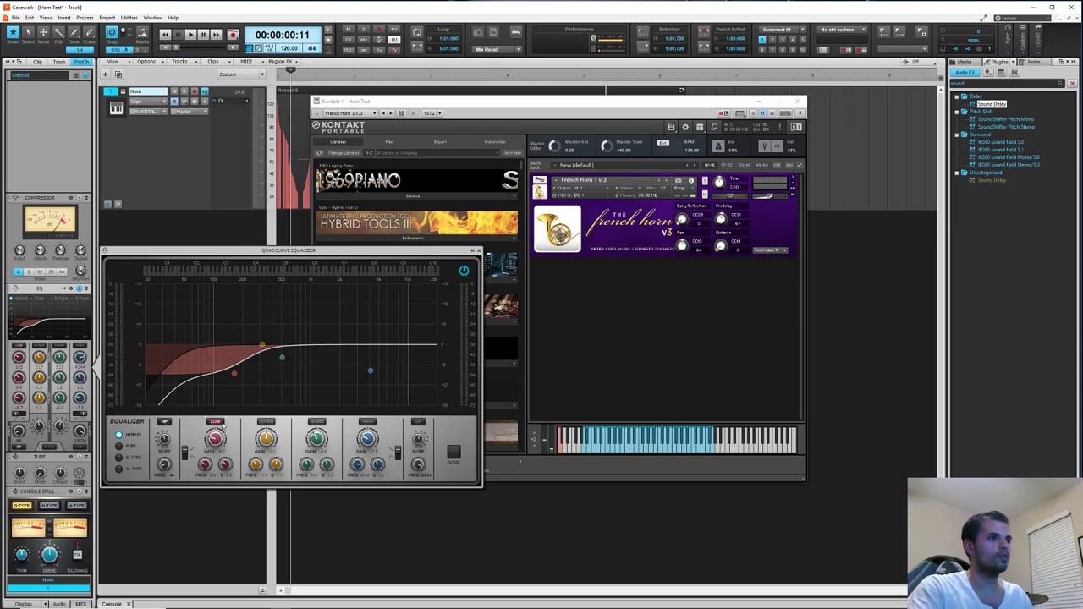
pyautogui.moveTo(215, 439); pyautogui.dragTo(214, 447)
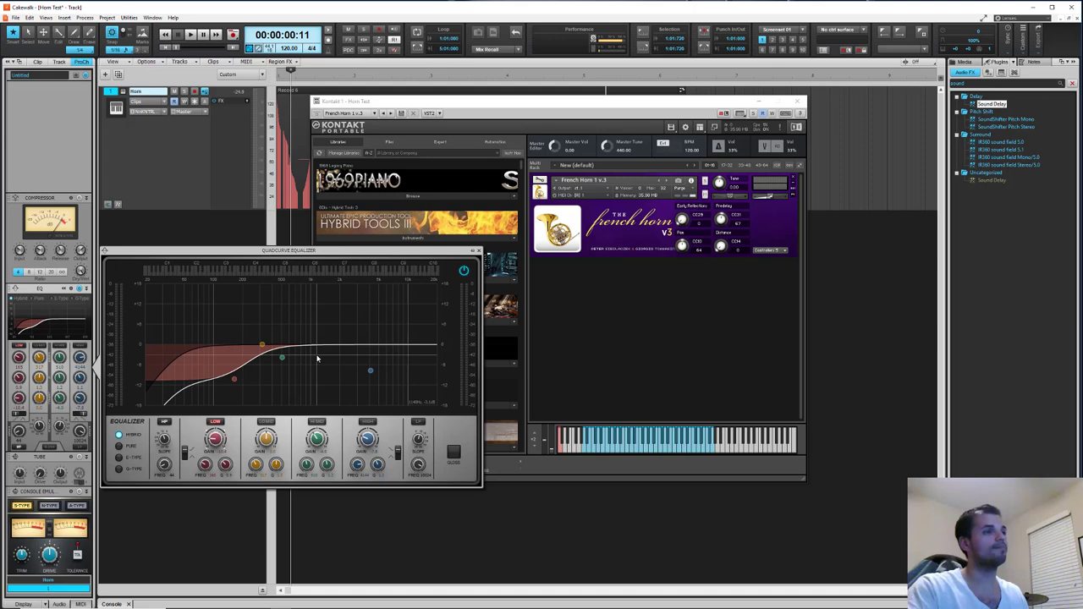
# Step: Compare the low-shelf band on and off during playback, then lower its frequency from 165 to 153
pyautogui.press('space')
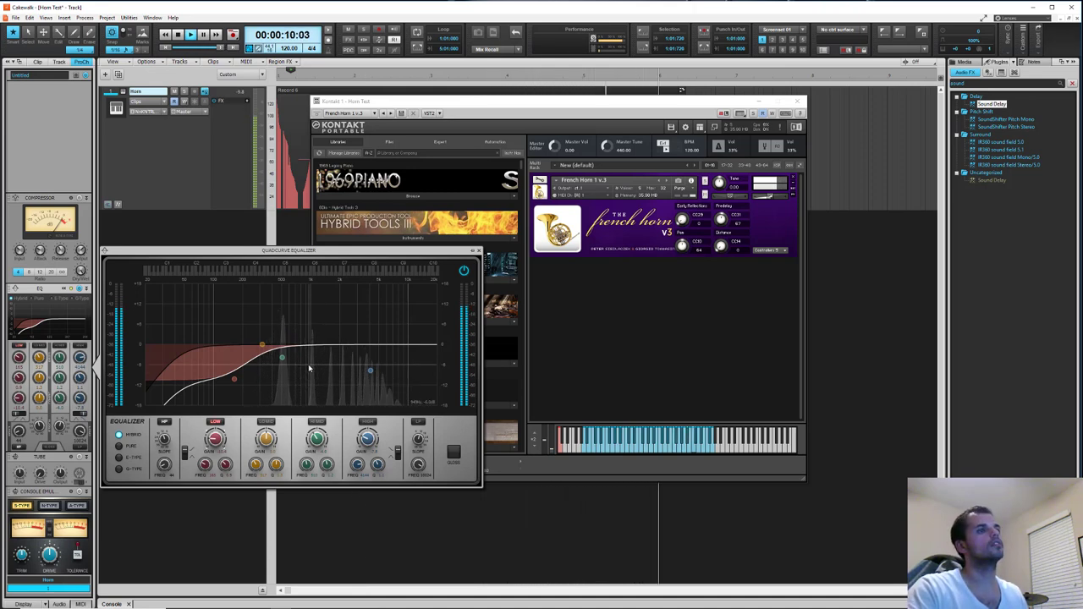
pyautogui.press('space')
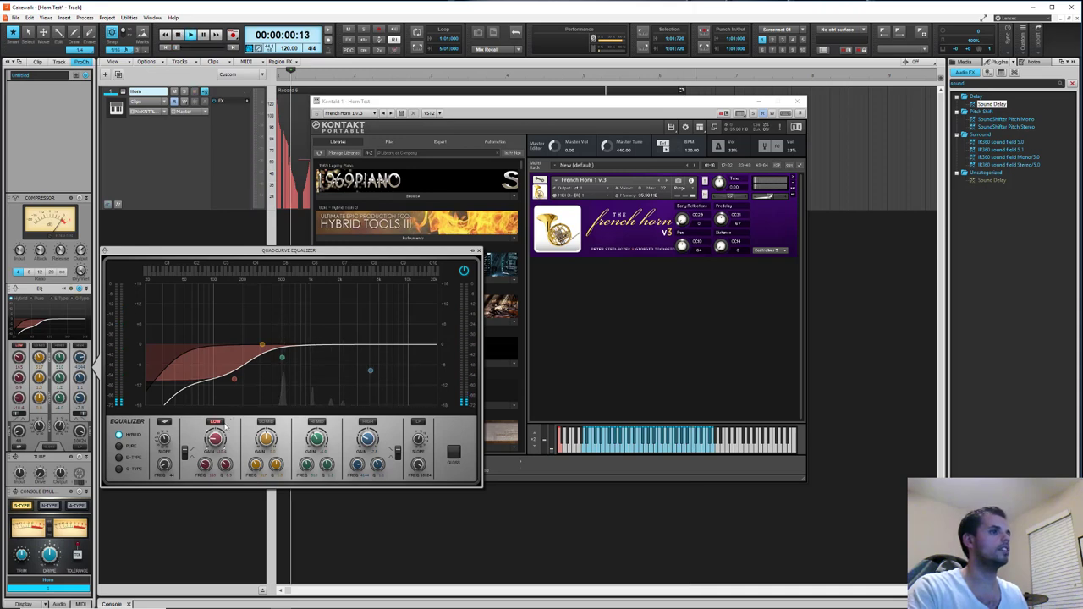
pyautogui.press('space')
pyautogui.click(215, 421)
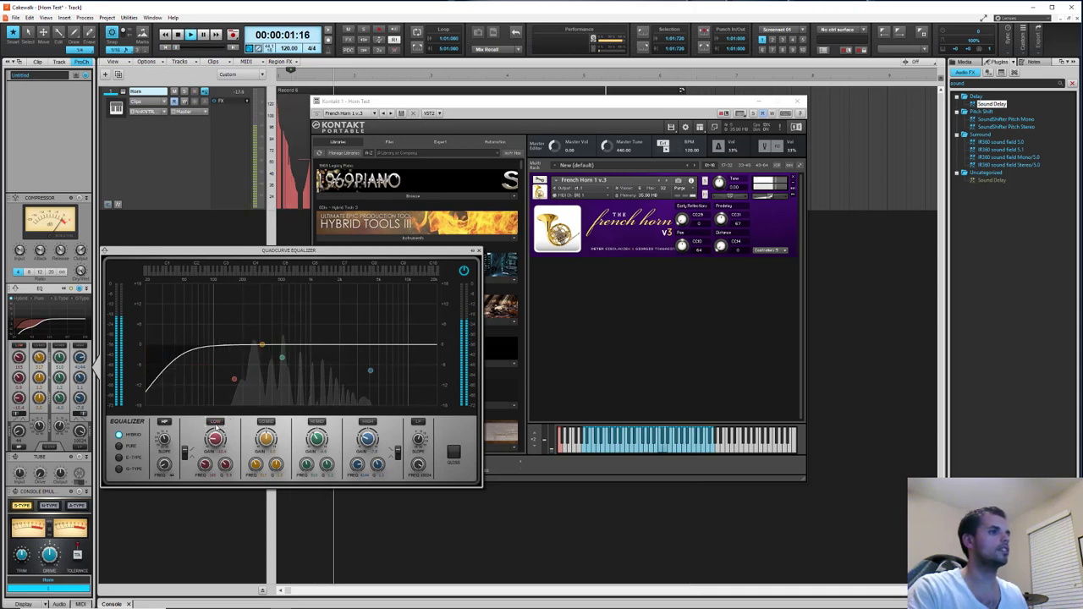
pyautogui.click(217, 422)
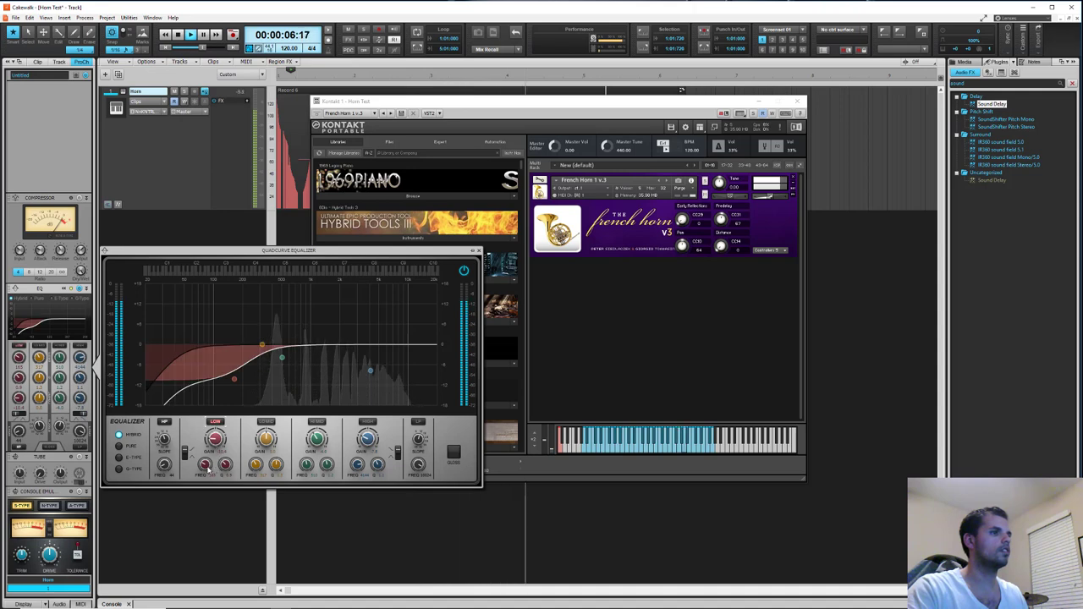
pyautogui.moveTo(206, 468); pyautogui.dragTo(206, 474)
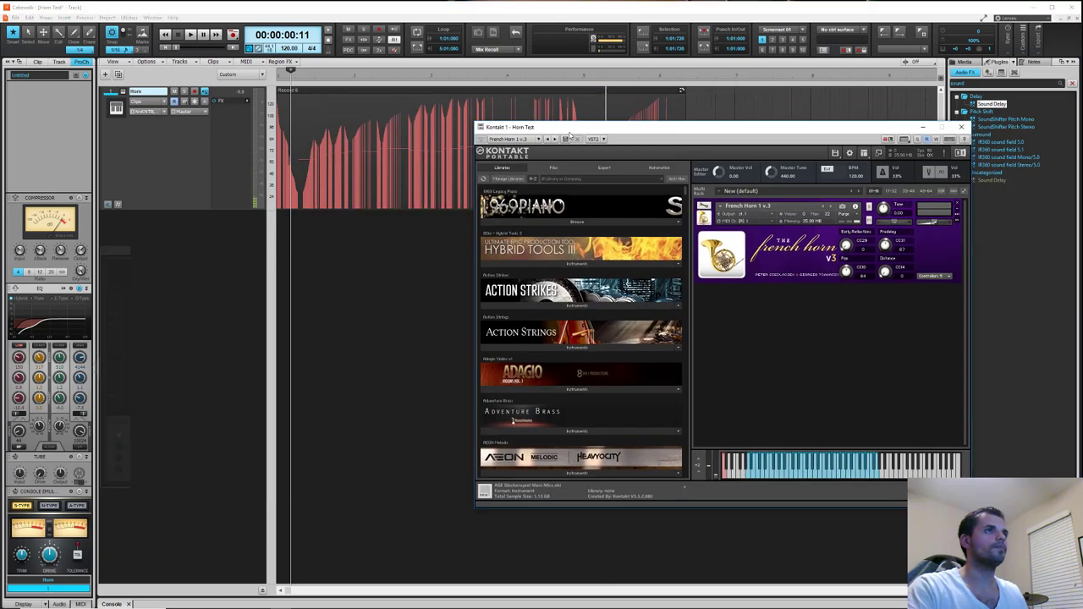
# Step: Close the Kontakt window and reopen the Horn's QuadCurve Equalizer with its high-pass roll-off
pyautogui.moveTo(569, 134); pyautogui.dragTo(533, 131)
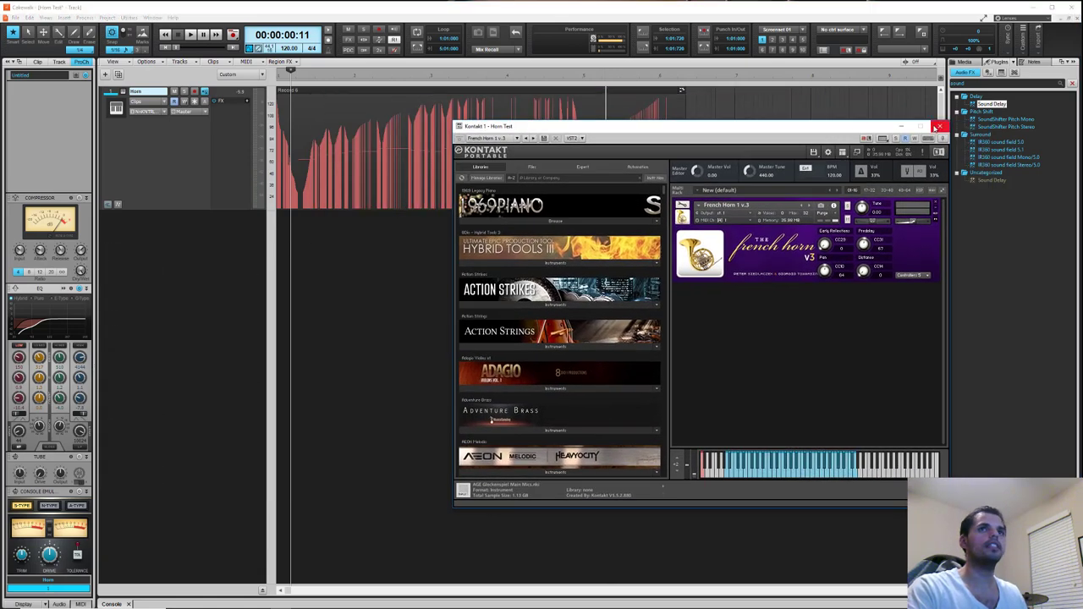
pyautogui.click(939, 126)
pyautogui.doubleClick(68, 298)
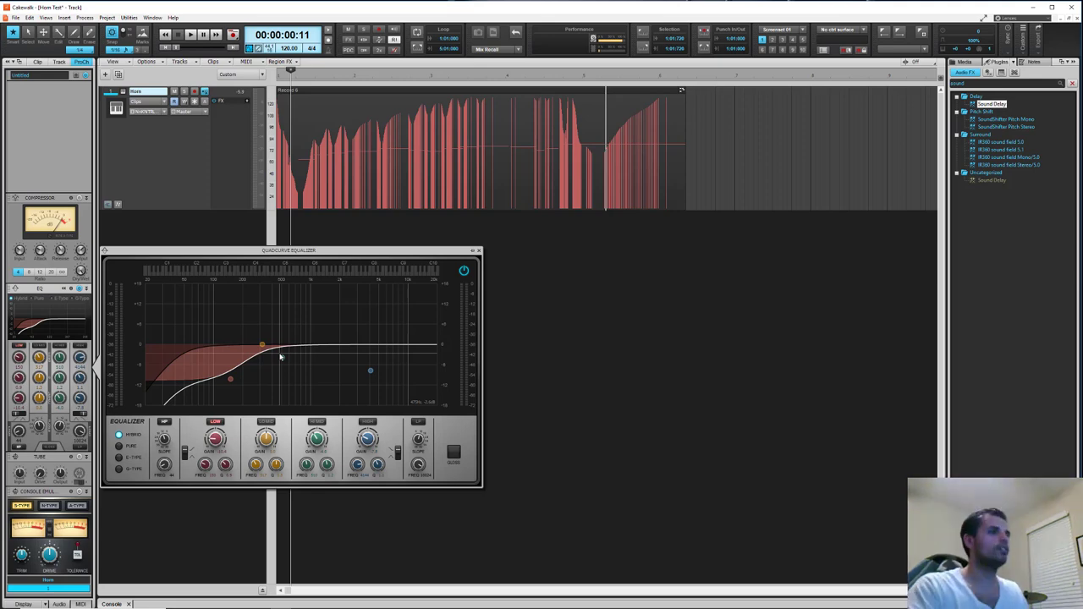
# Step: Try and discard a low-pass cut, then enable the high-shelf band to cut highs and play
pyautogui.click(417, 422)
pyautogui.click(417, 423)
pyautogui.click(369, 421)
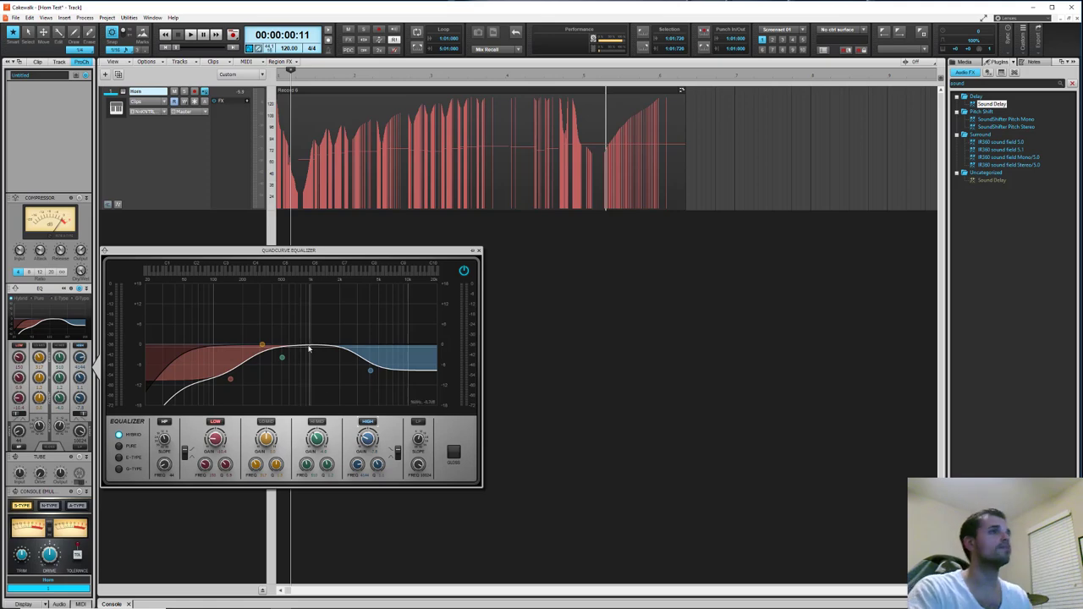
pyautogui.press('space')
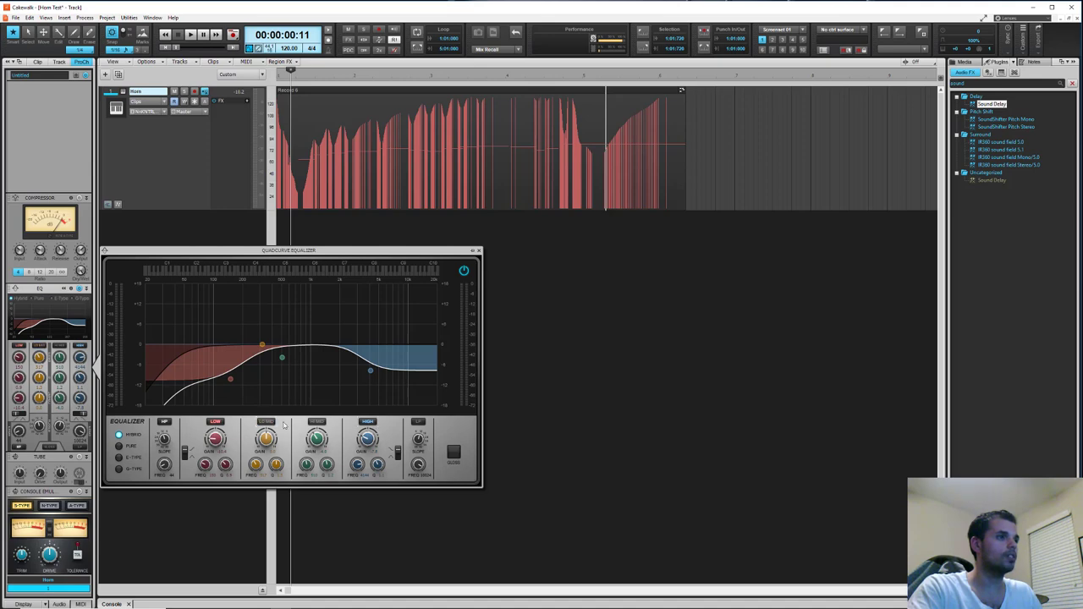
# Step: Keep Hi-Mid off and pull the Lo-Mid band down into a narrow low-mid dip, then play
pyautogui.click(315, 421)
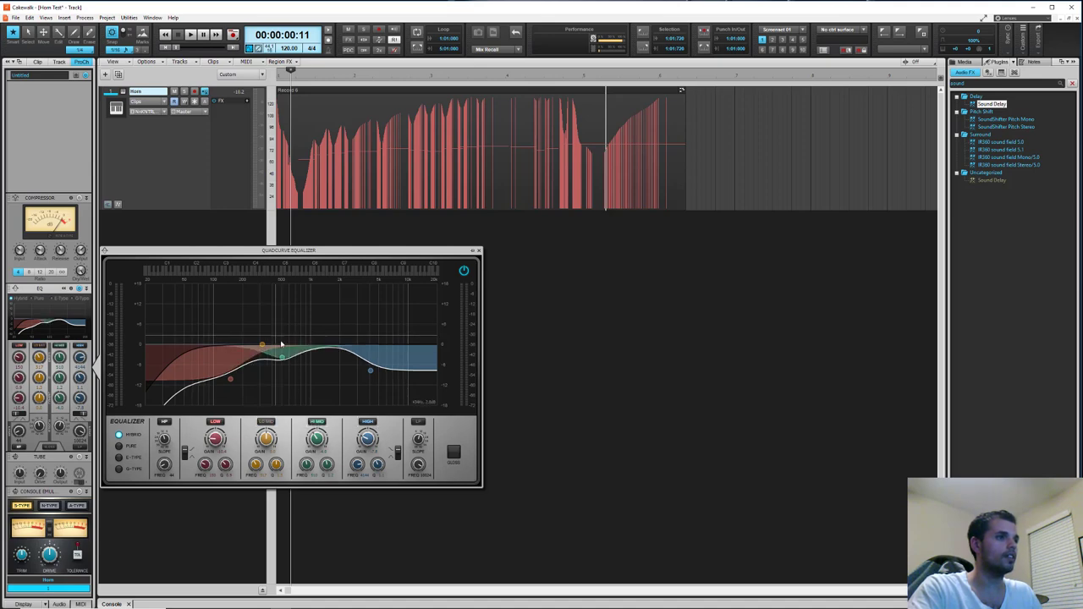
pyautogui.click(318, 423)
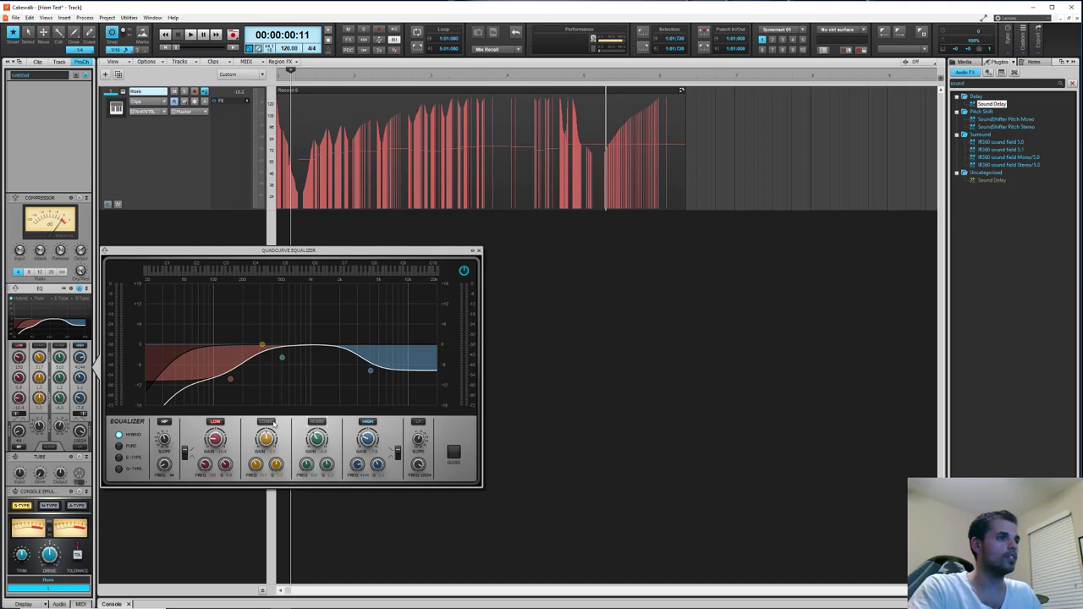
pyautogui.click(271, 423)
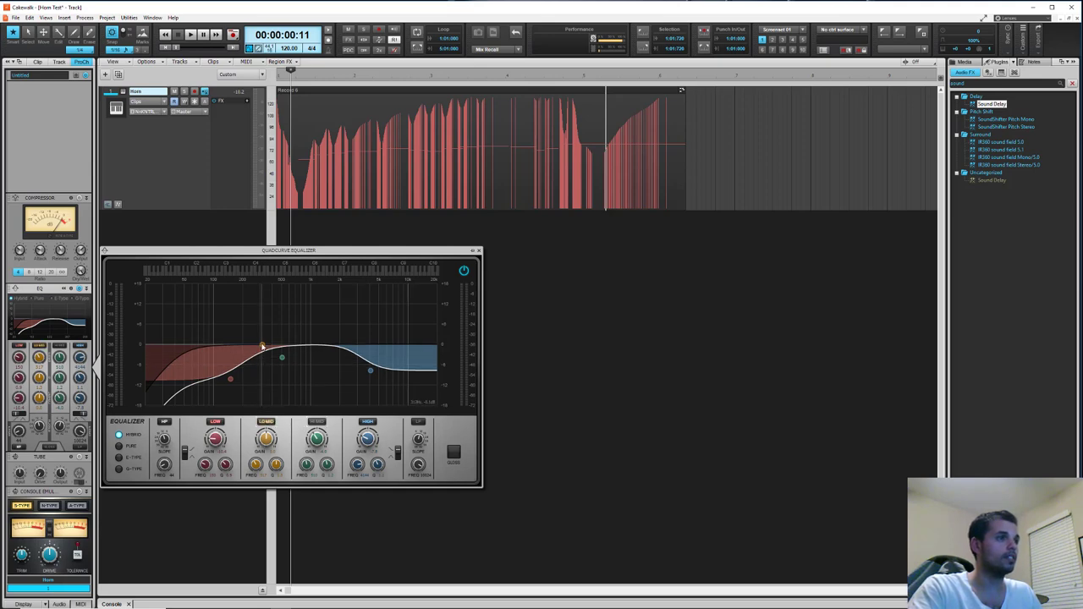
pyautogui.moveTo(263, 347)
pyautogui.mouseDown()
pyautogui.moveTo(286, 365)
pyautogui.moveTo(283, 302)
pyautogui.mouseUp()
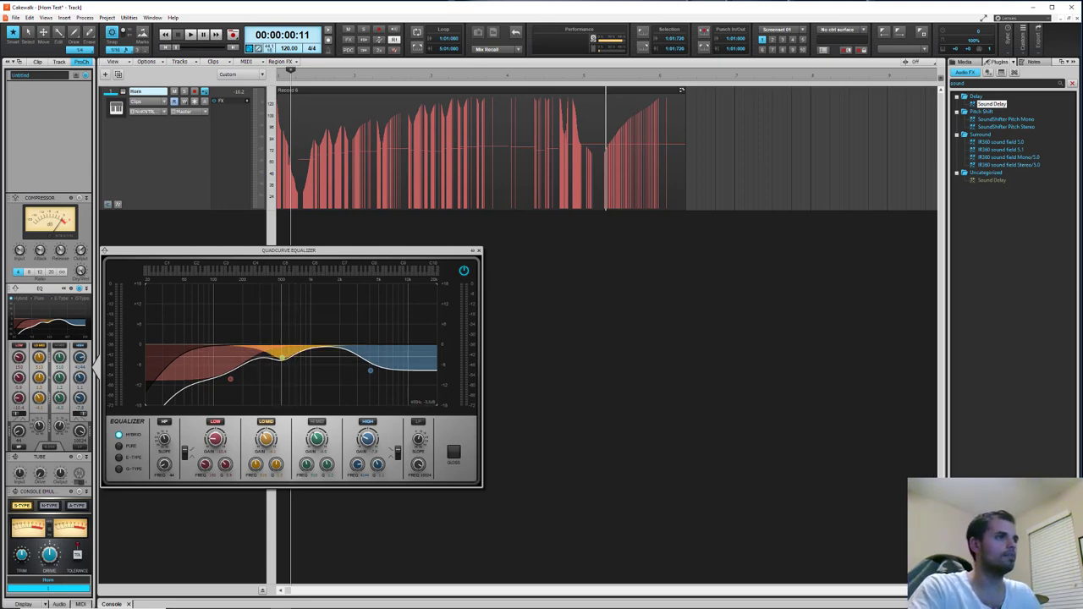
pyautogui.moveTo(282, 356)
pyautogui.mouseDown()
pyautogui.moveTo(253, 356)
pyautogui.moveTo(280, 357)
pyautogui.mouseUp()
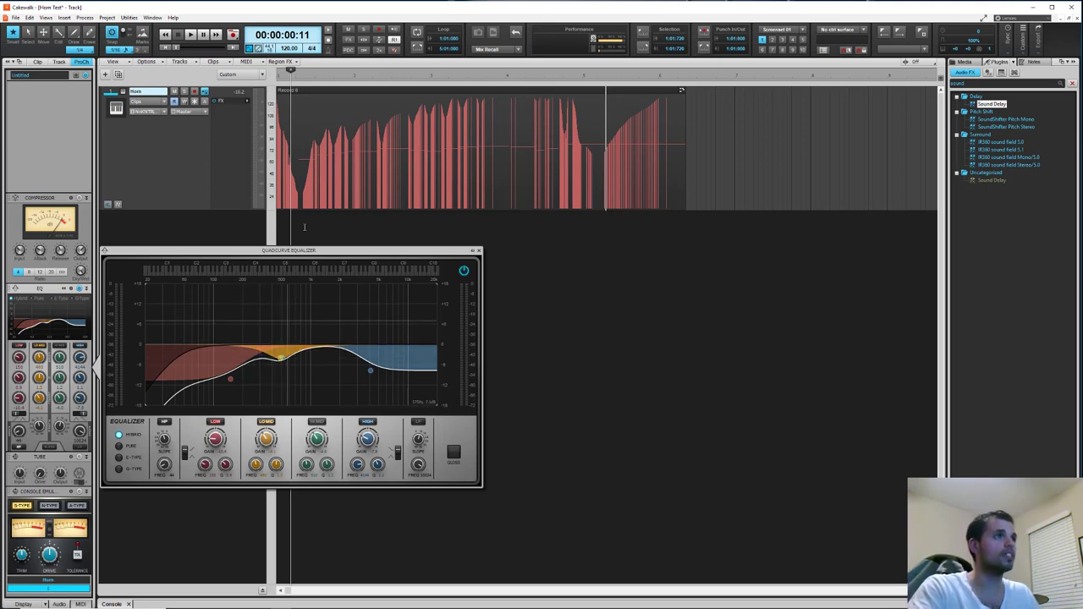
pyautogui.press('space')
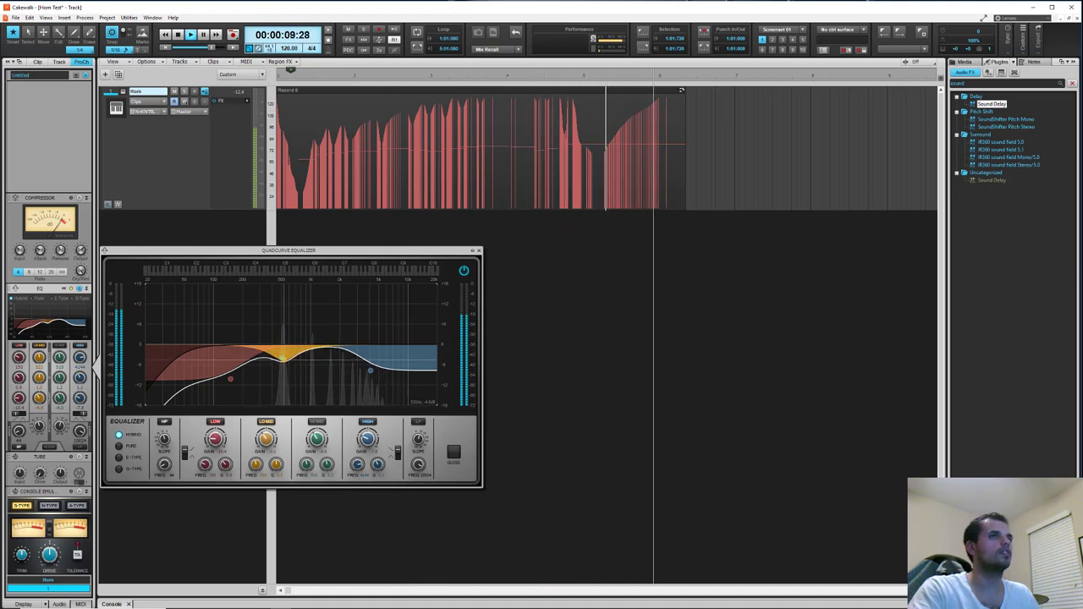
# Step: Replay from the start, compare the EQ bypassed and active, then switch on the Hi-Mid band
pyautogui.press('w')
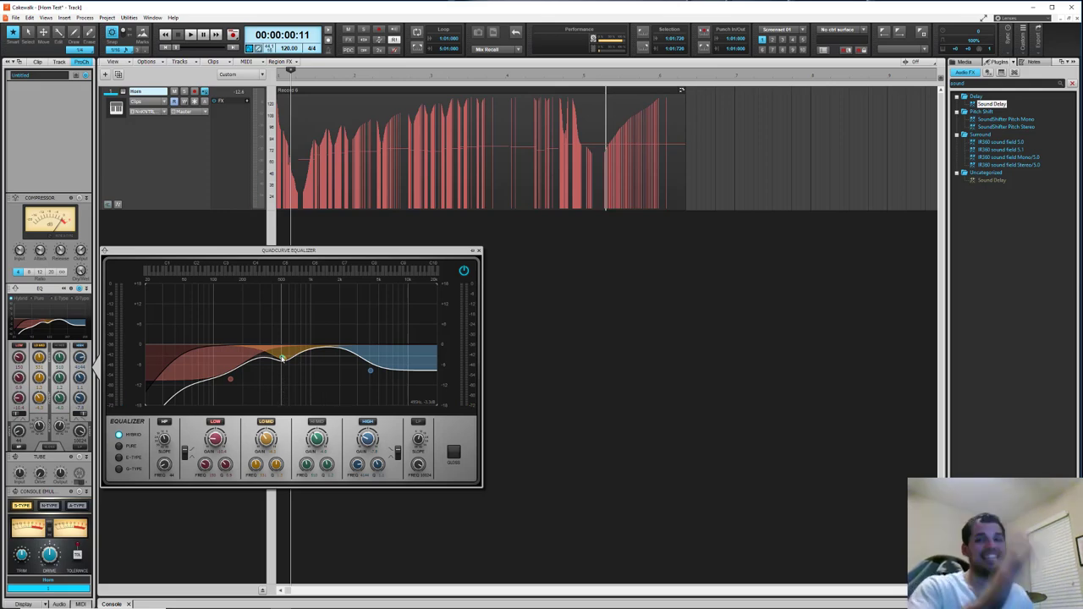
pyautogui.press('space')
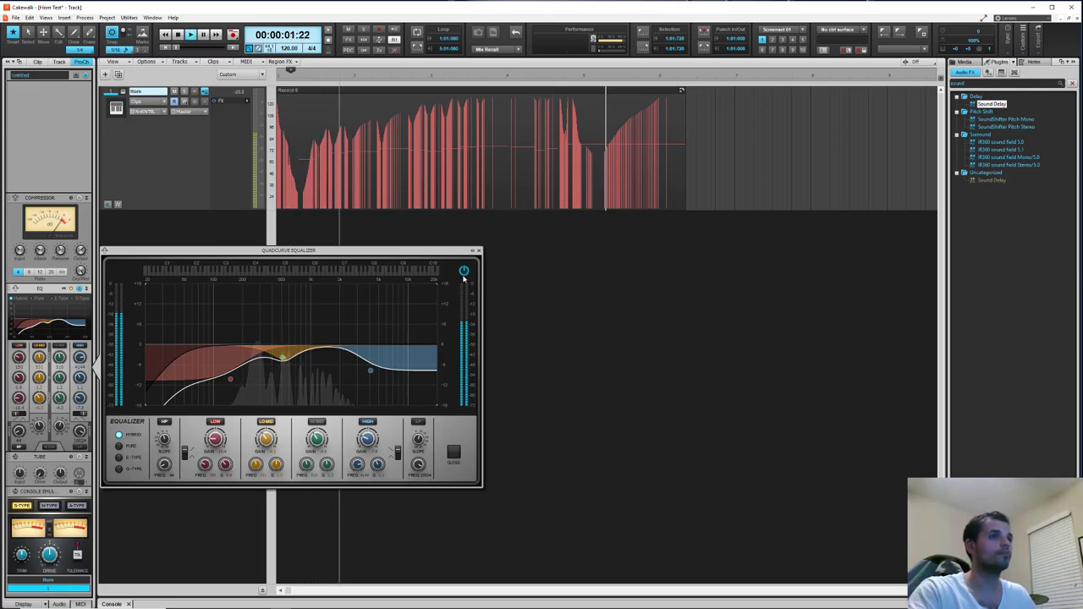
pyautogui.click(465, 273)
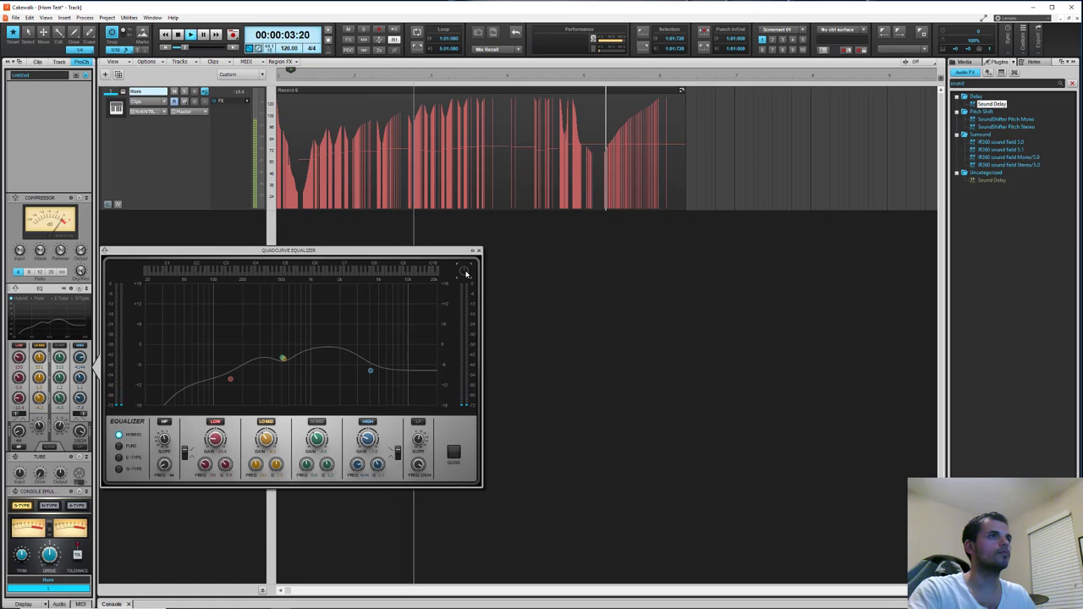
pyautogui.click(465, 272)
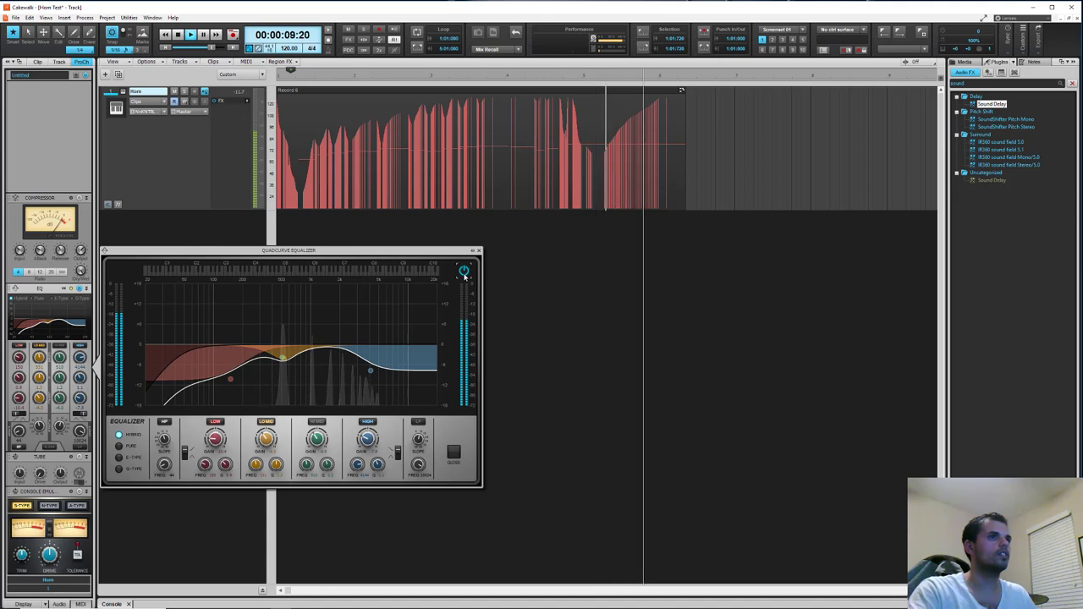
pyautogui.doubleClick(284, 357)
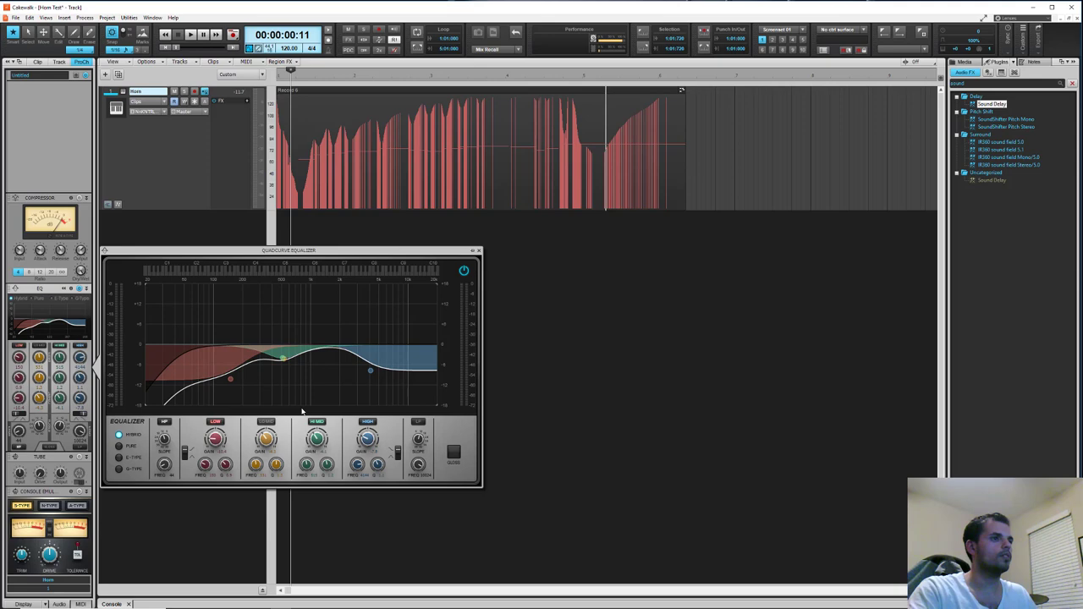
# Step: Turn the mid bands off, re-enable Lo-Mid with reshaped gain, and compare the EQ bypassed during playback
pyautogui.doubleClick(284, 357)
pyautogui.doubleClick(284, 359)
pyautogui.click(266, 422)
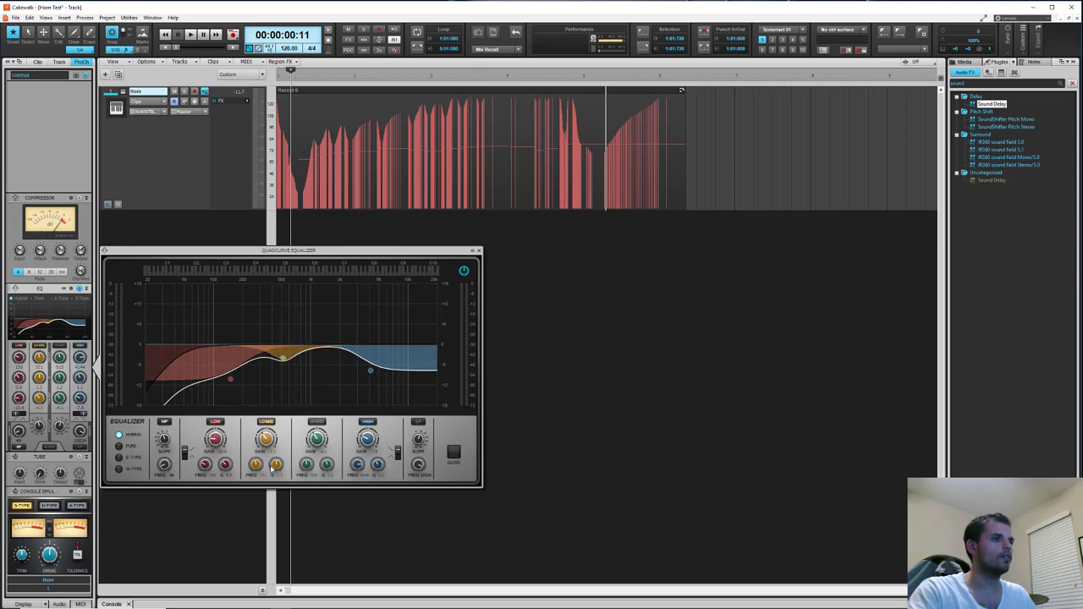
pyautogui.moveTo(283, 359)
pyautogui.mouseDown()
pyautogui.moveTo(282, 369)
pyautogui.moveTo(275, 360)
pyautogui.mouseUp()
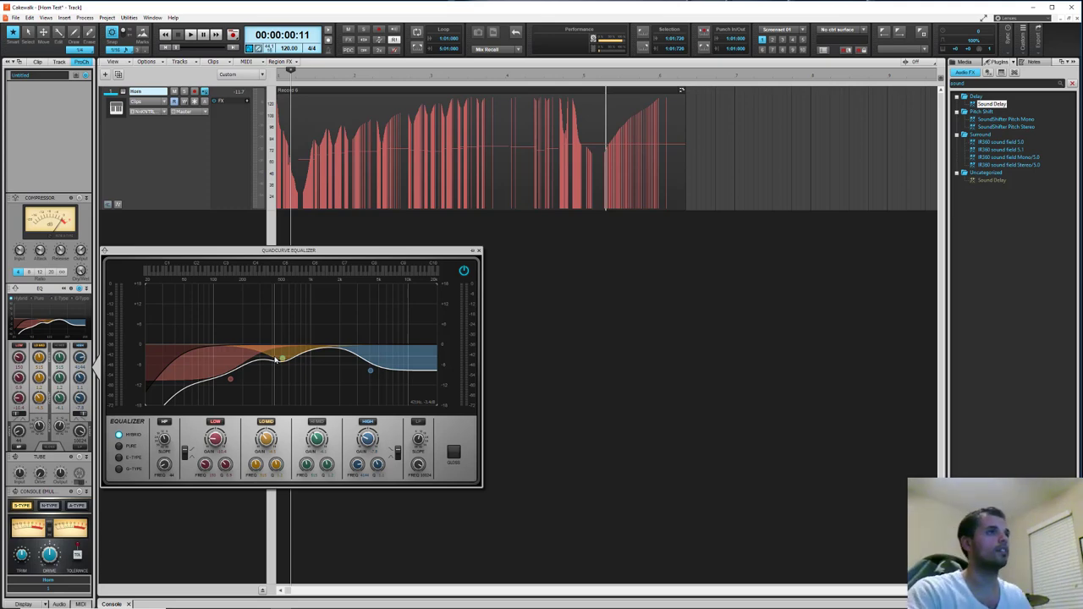
pyautogui.press('space')
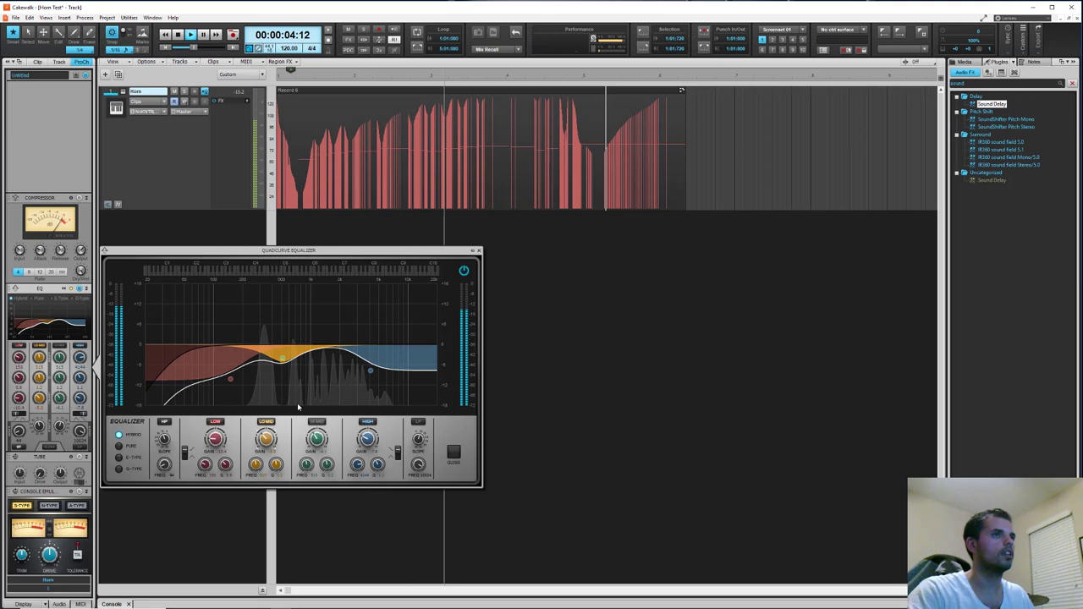
pyautogui.click(464, 271)
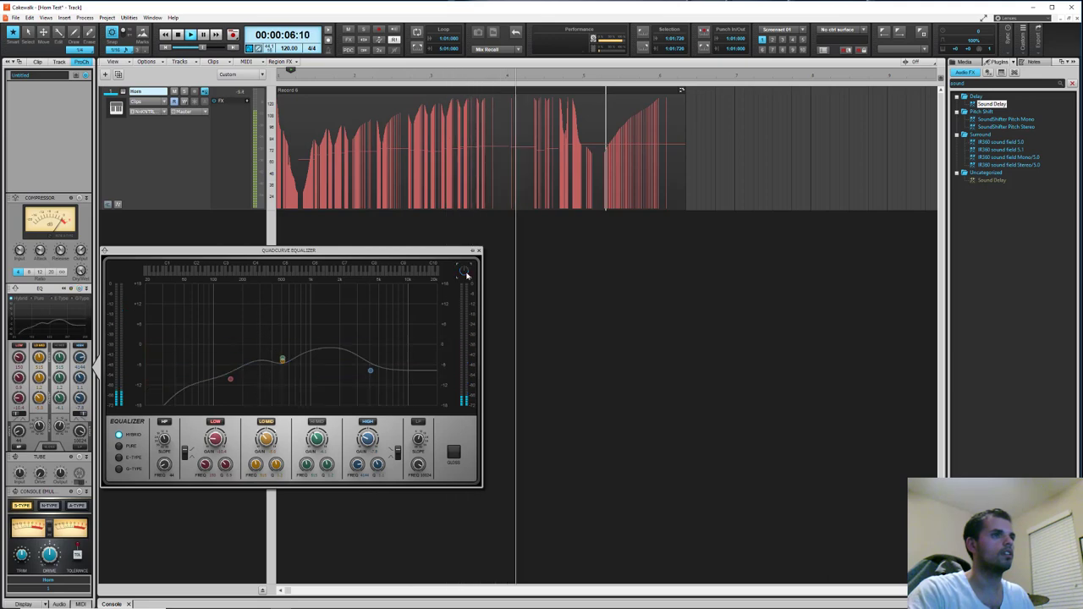
pyautogui.click(463, 270)
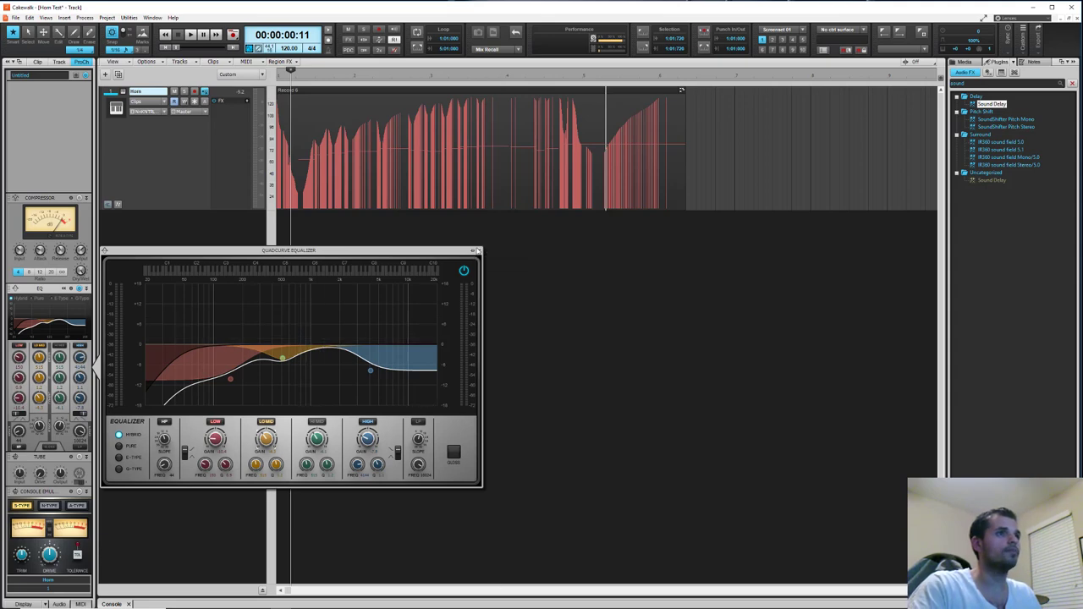
# Step: Close the EQ, add Voxengo Sound Delay to the Horn track's effects, and hide the Browser
pyautogui.click(477, 252)
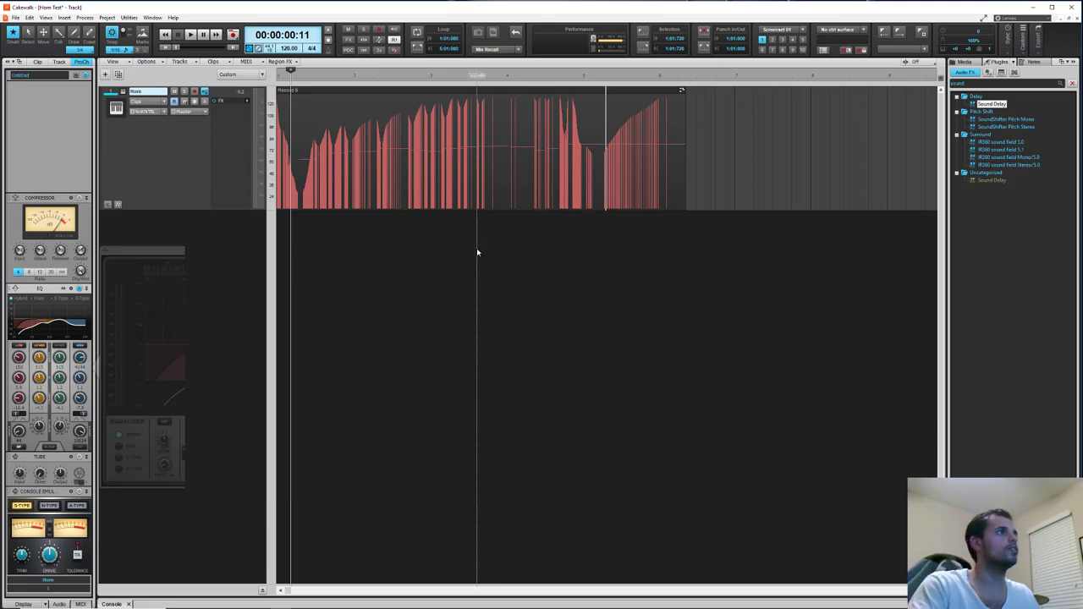
pyautogui.click(38, 61)
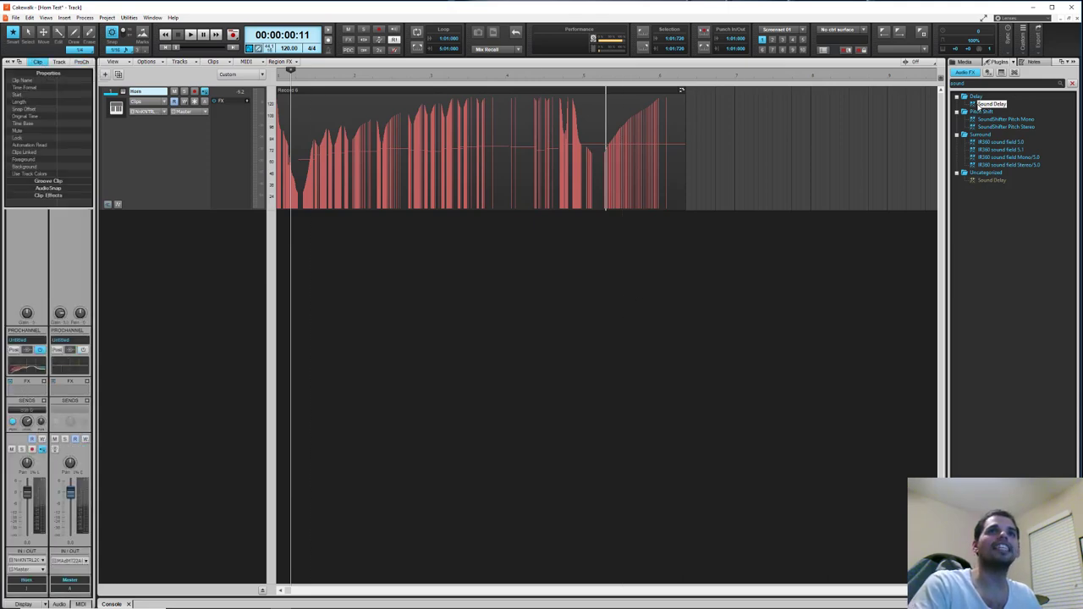
pyautogui.moveTo(978, 106); pyautogui.dragTo(26, 389)
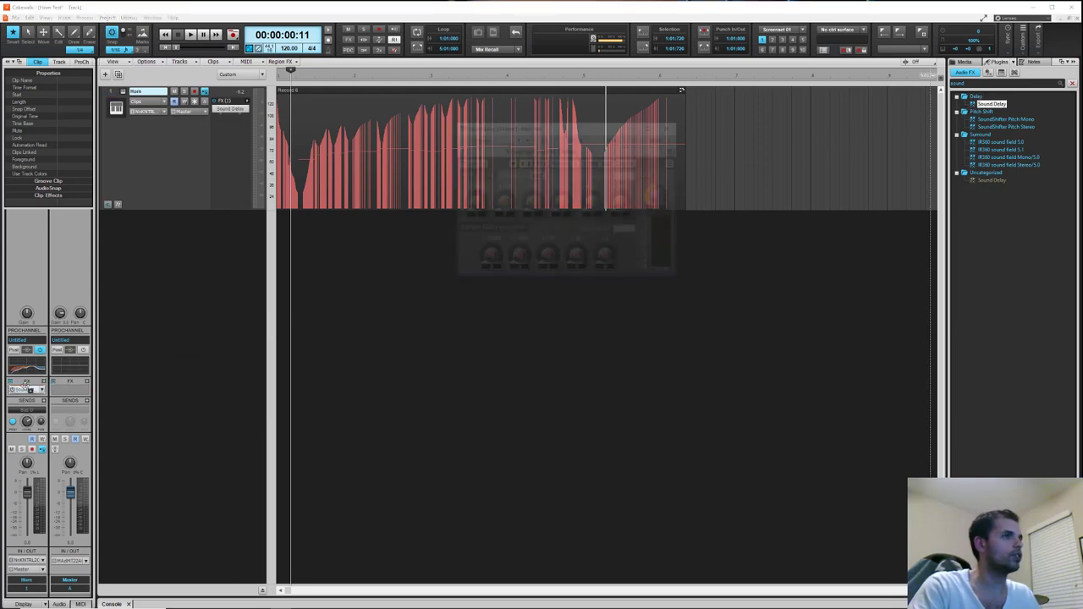
pyautogui.moveTo(383, 171); pyautogui.dragTo(400, 265)
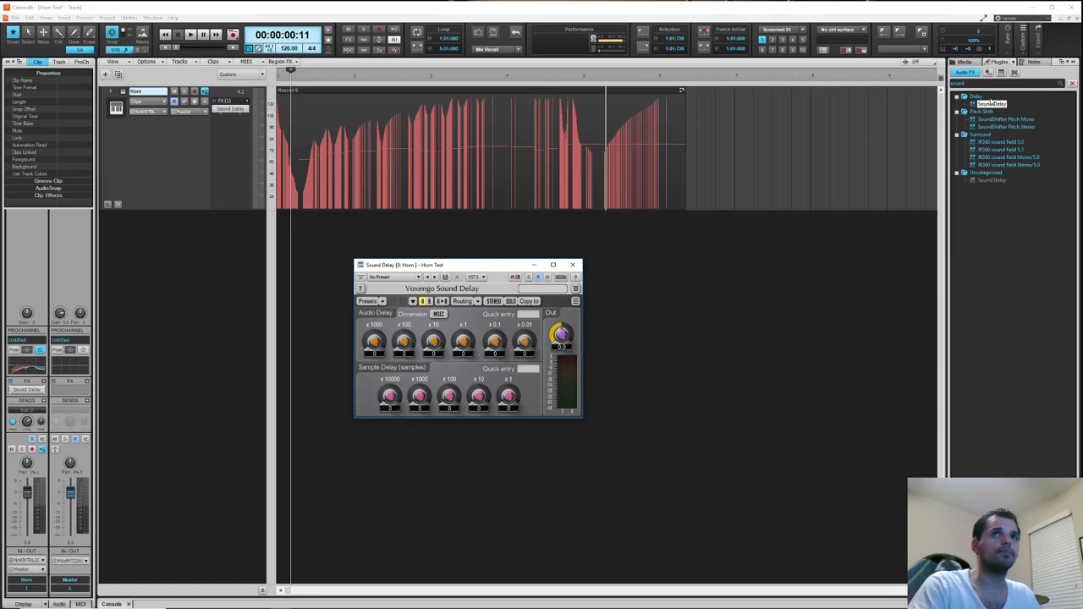
pyautogui.press('b')
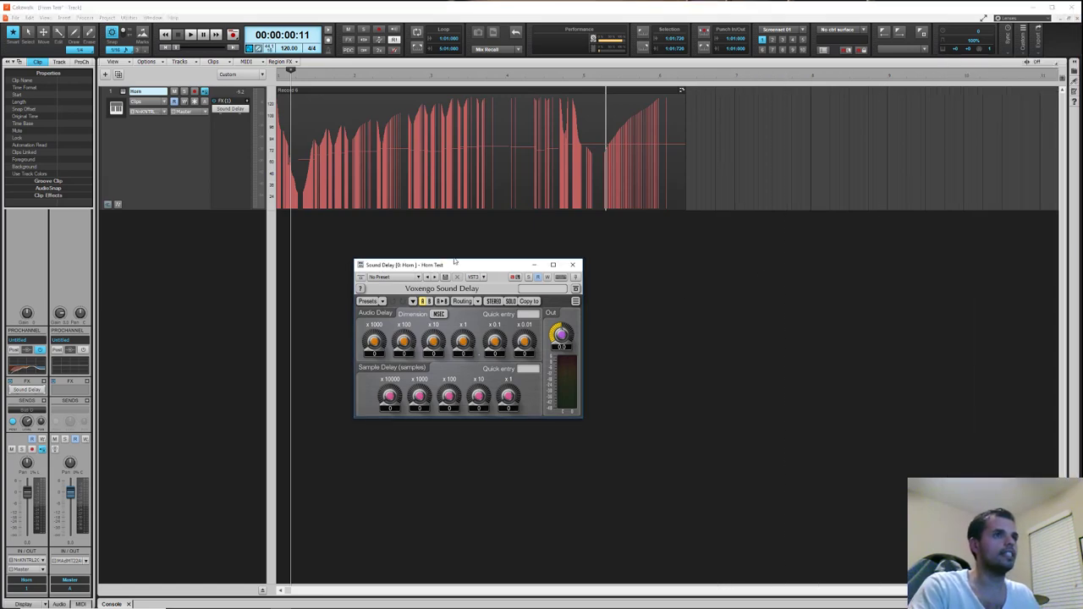
pyautogui.moveTo(433, 267); pyautogui.dragTo(498, 252)
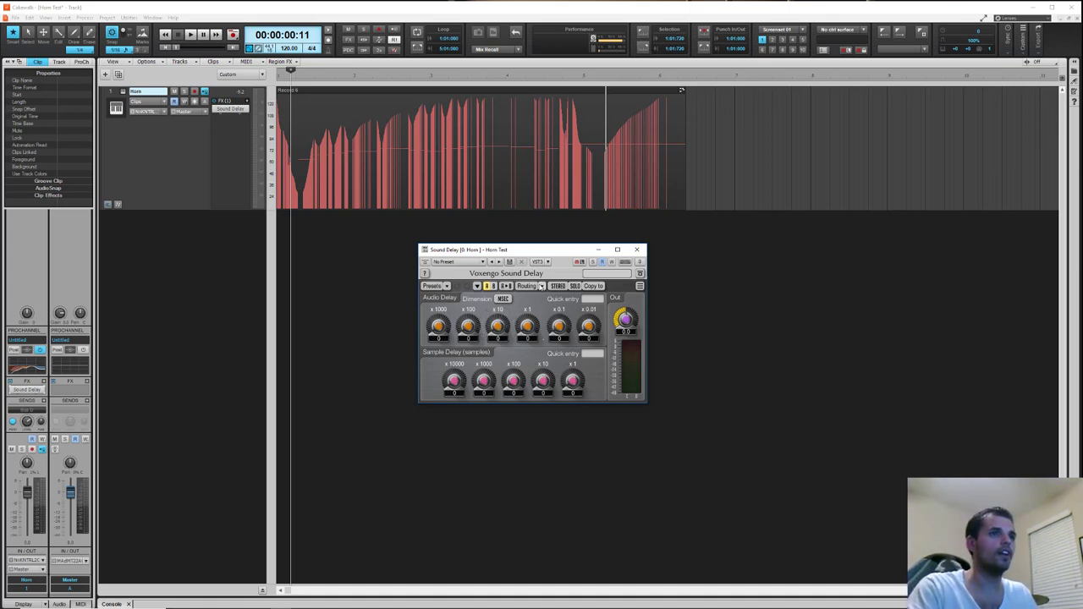
# Step: Set the Horn's Sound Delay routing to Dual Mono and stop playback
pyautogui.click(541, 286)
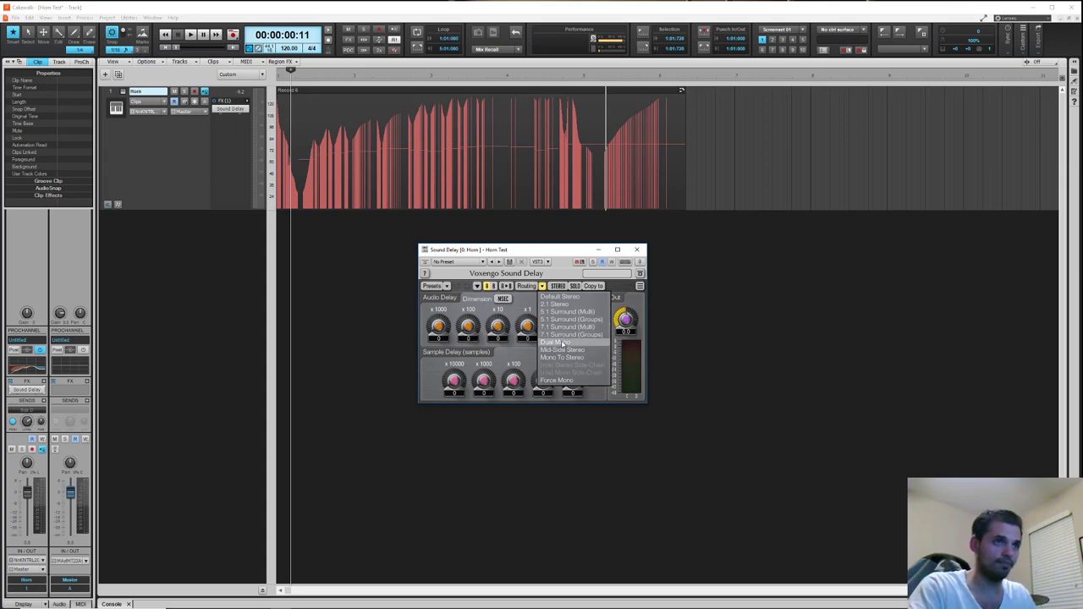
pyautogui.click(560, 342)
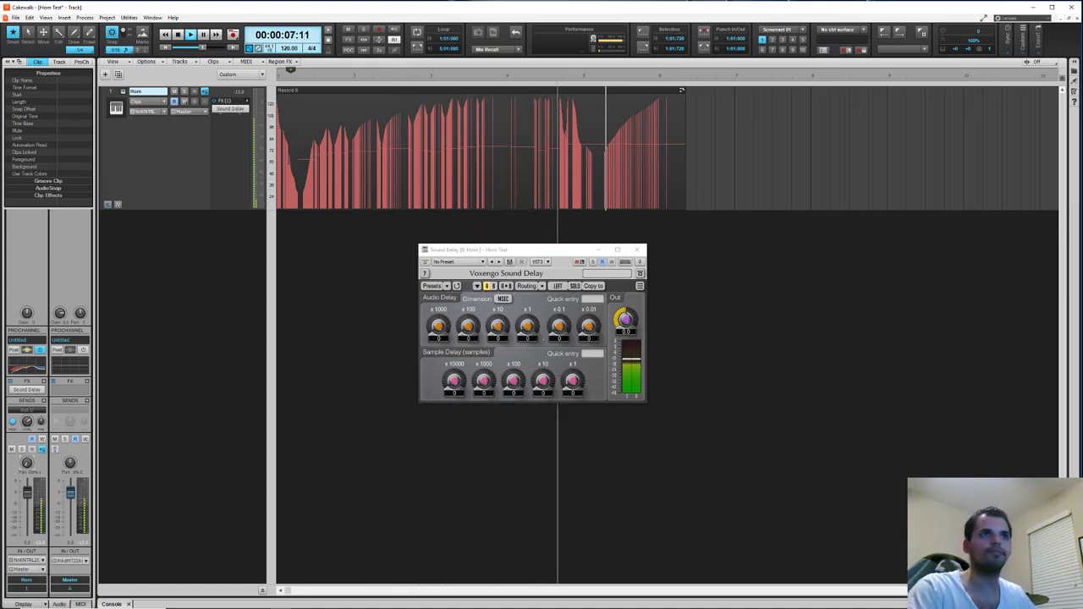
pyautogui.press('space')
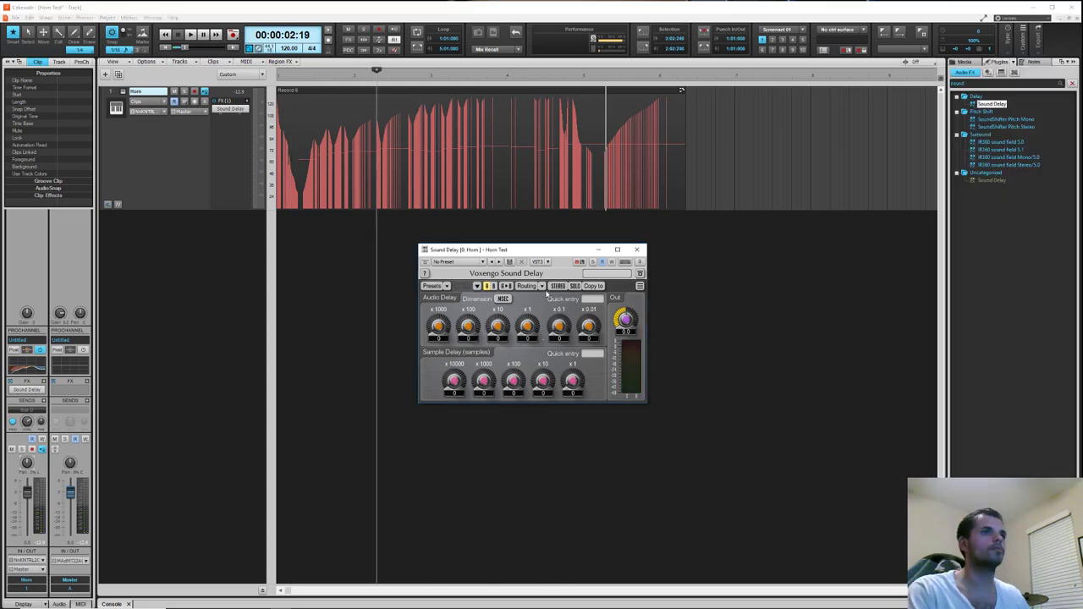
pyautogui.click(541, 286)
pyautogui.click(544, 273)
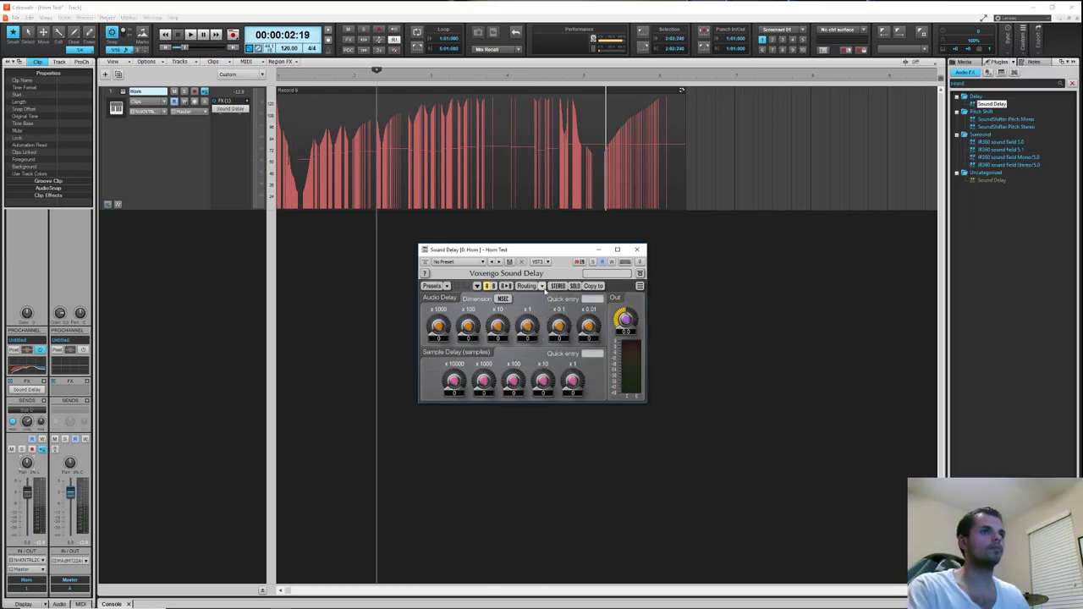
pyautogui.click(541, 287)
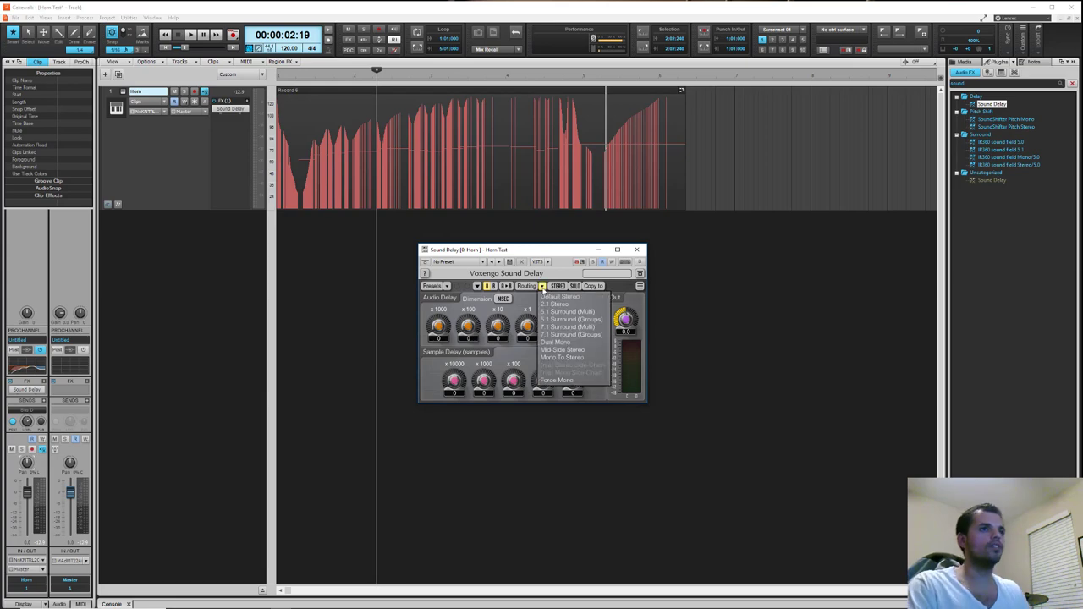
pyautogui.click(572, 344)
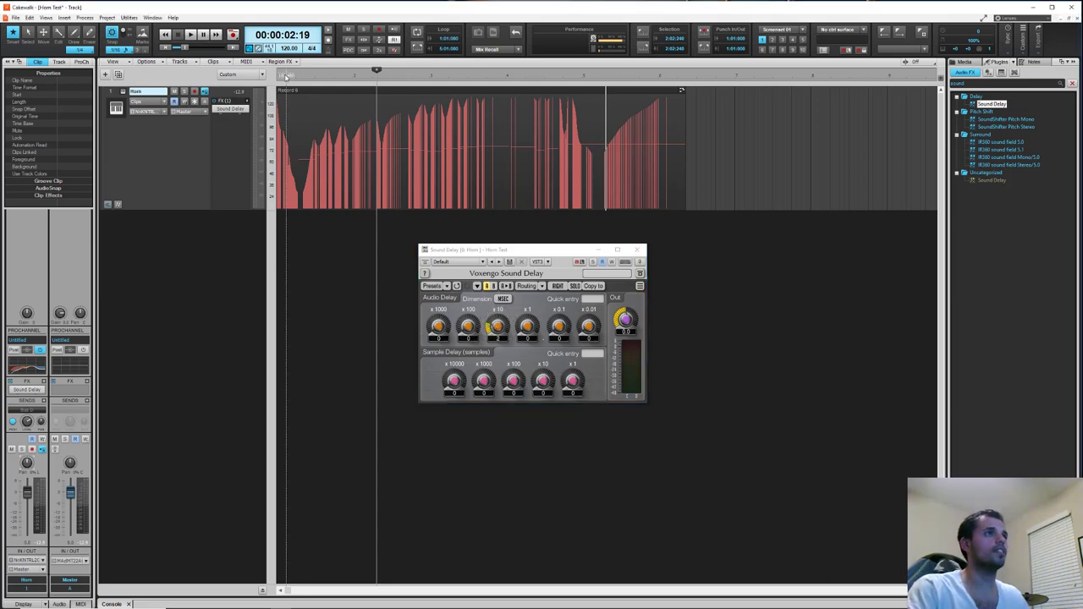
# Step: Audition the delay from the project start, then close the Sound Delay window
pyautogui.click(282, 74)
pyautogui.press('space')
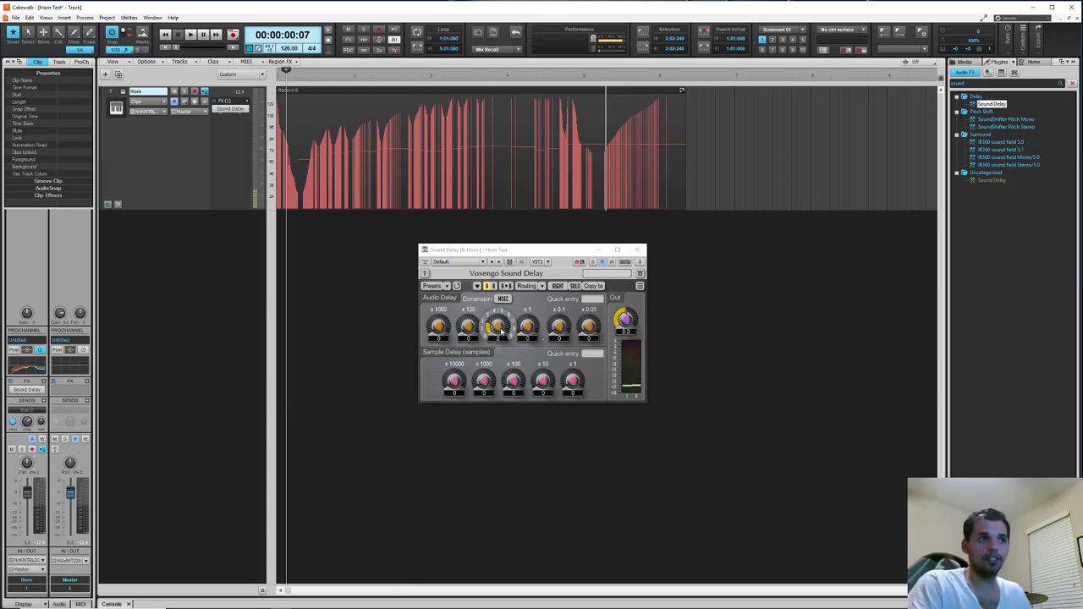
pyautogui.click(497, 327)
pyautogui.press('space')
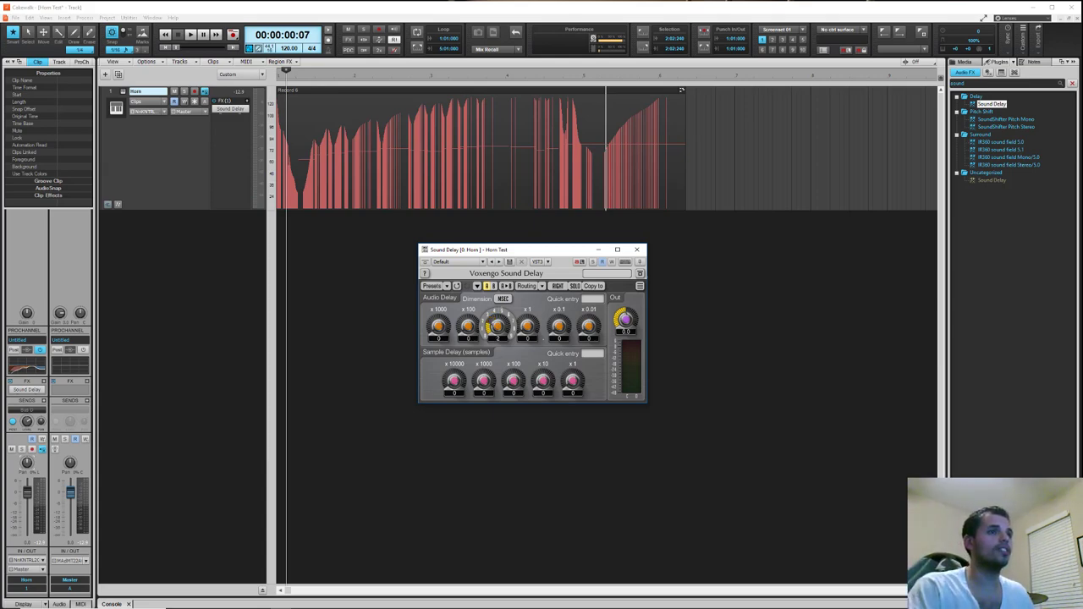
pyautogui.click(637, 250)
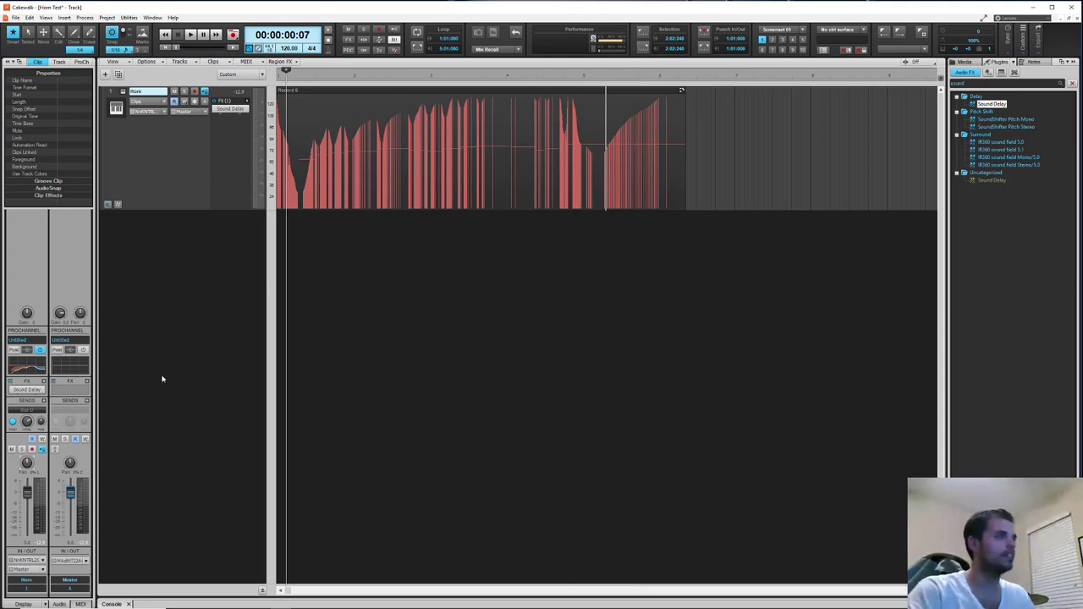
# Step: In the Console, check Bus D's IQ-Reverb and enable the Horn strip's Bus D send
pyautogui.press('d')
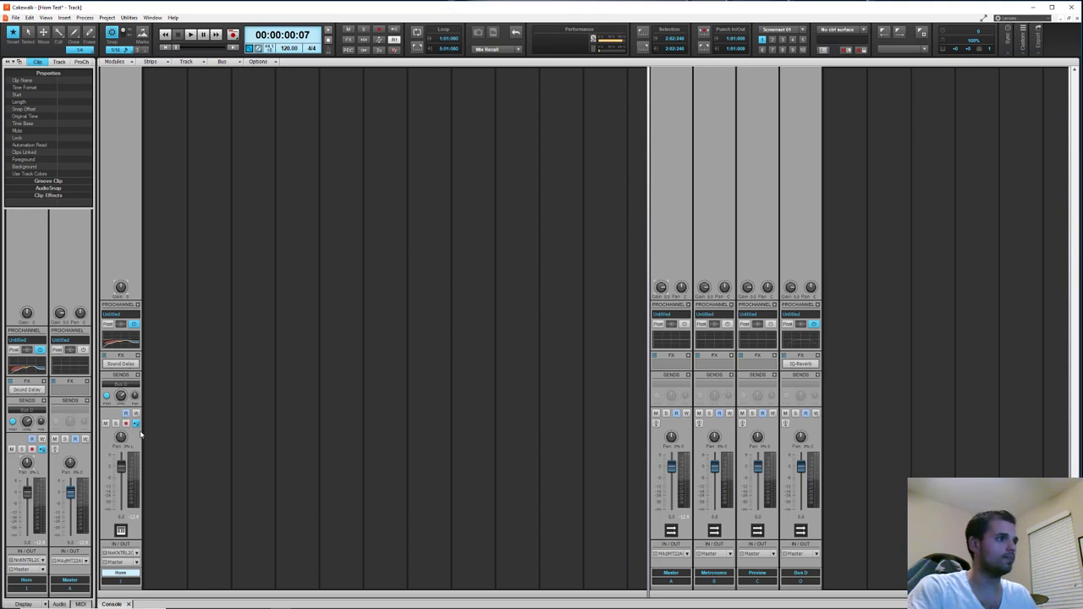
pyautogui.doubleClick(808, 364)
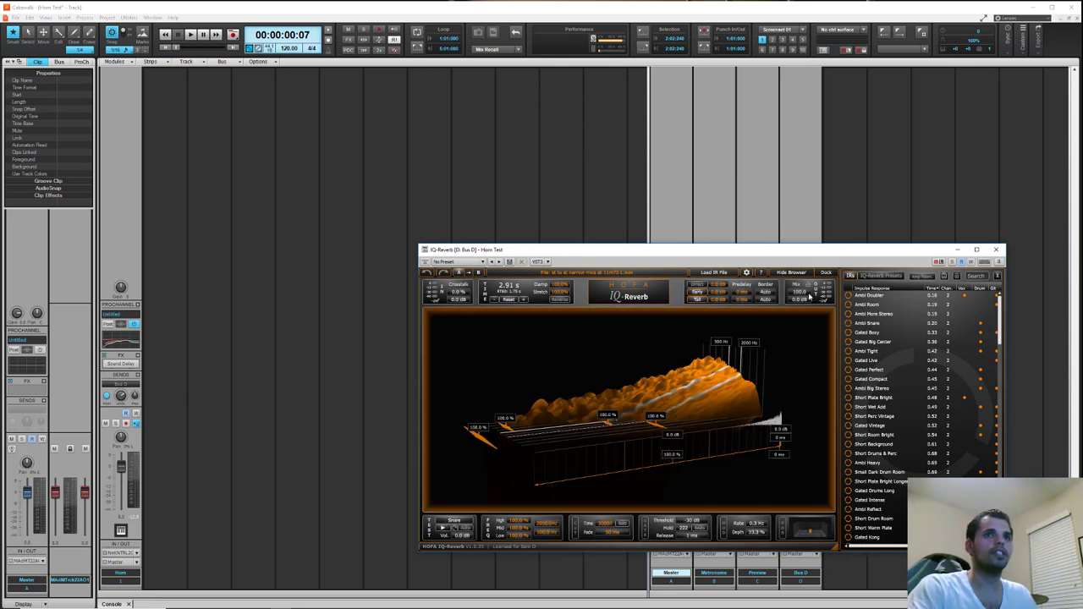
pyautogui.click(996, 250)
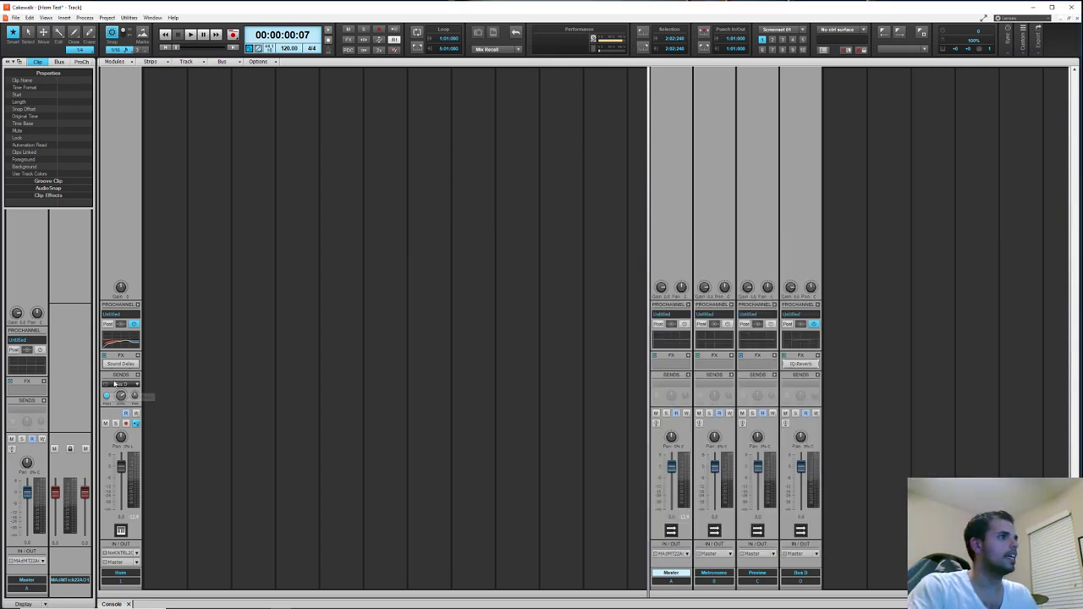
pyautogui.click(105, 387)
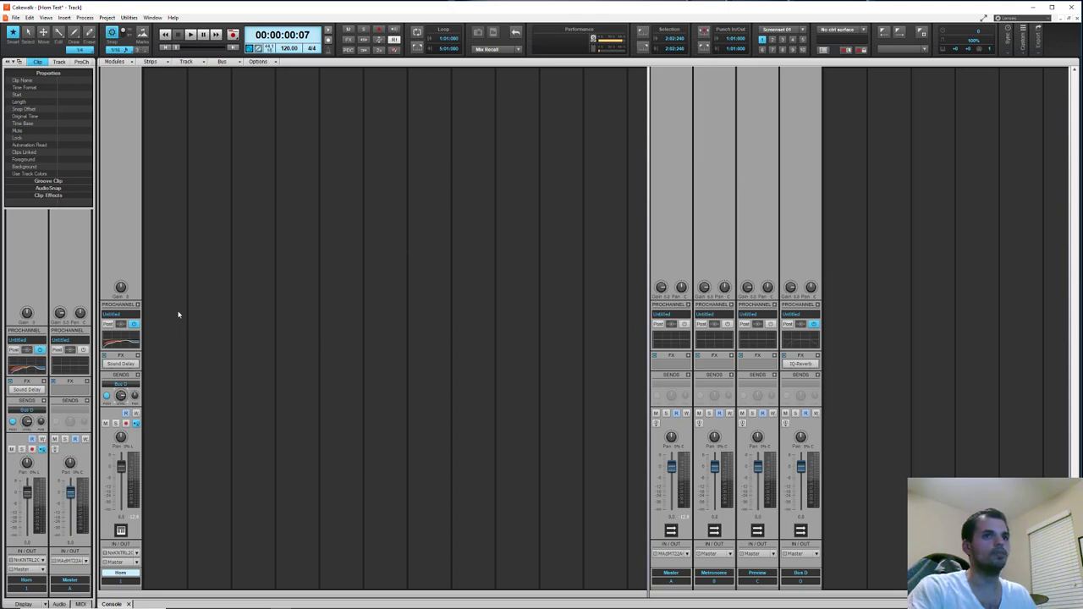
# Step: Return to the track view and play the Horn to hear the reverb send
pyautogui.press('d')
pyautogui.press('space')
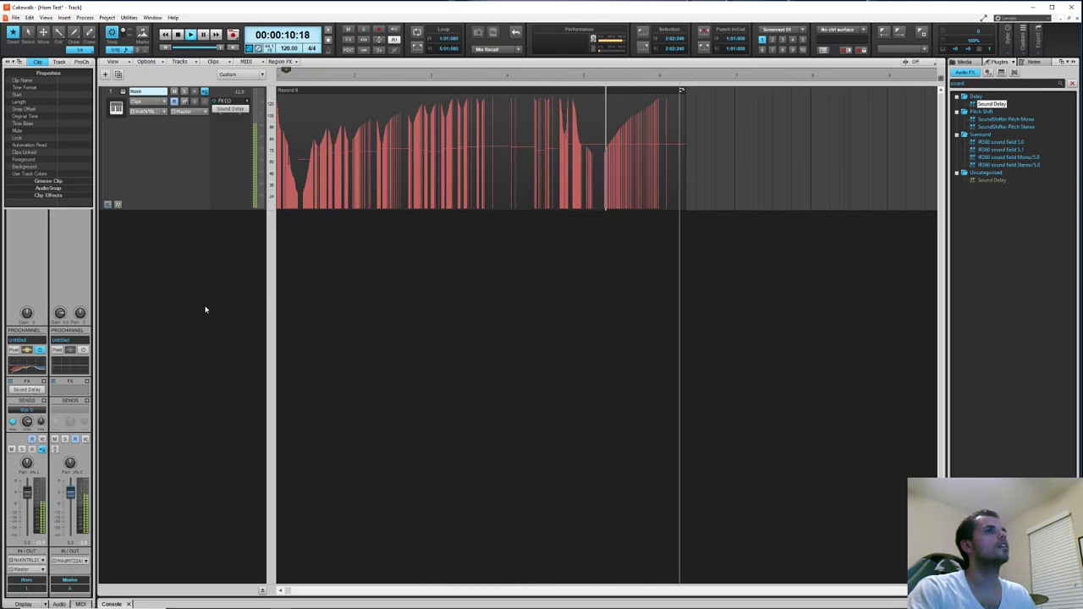
pyautogui.press('space')
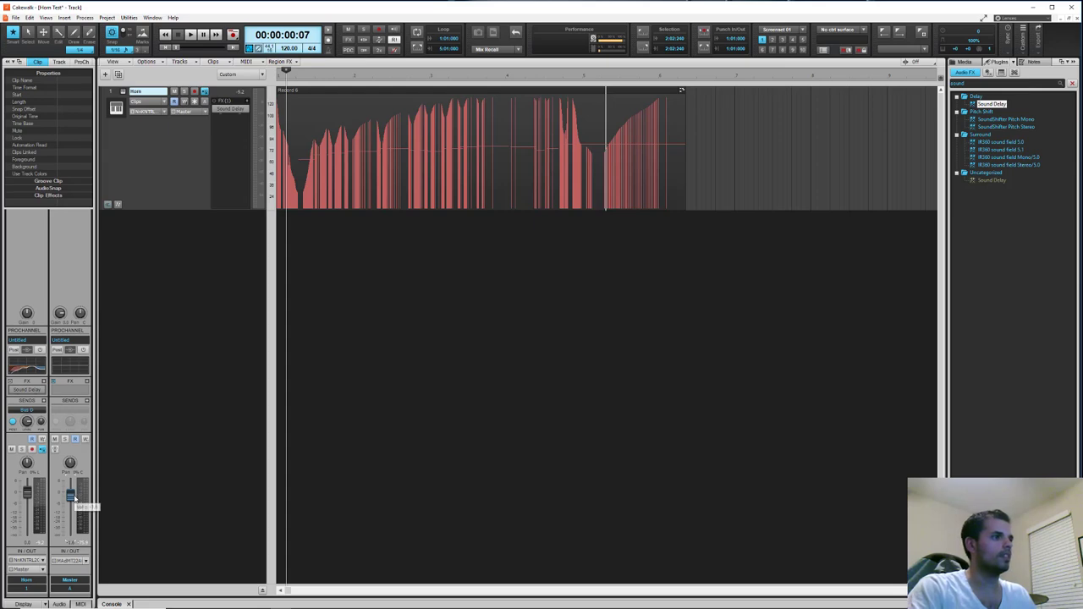
pyautogui.press('space')
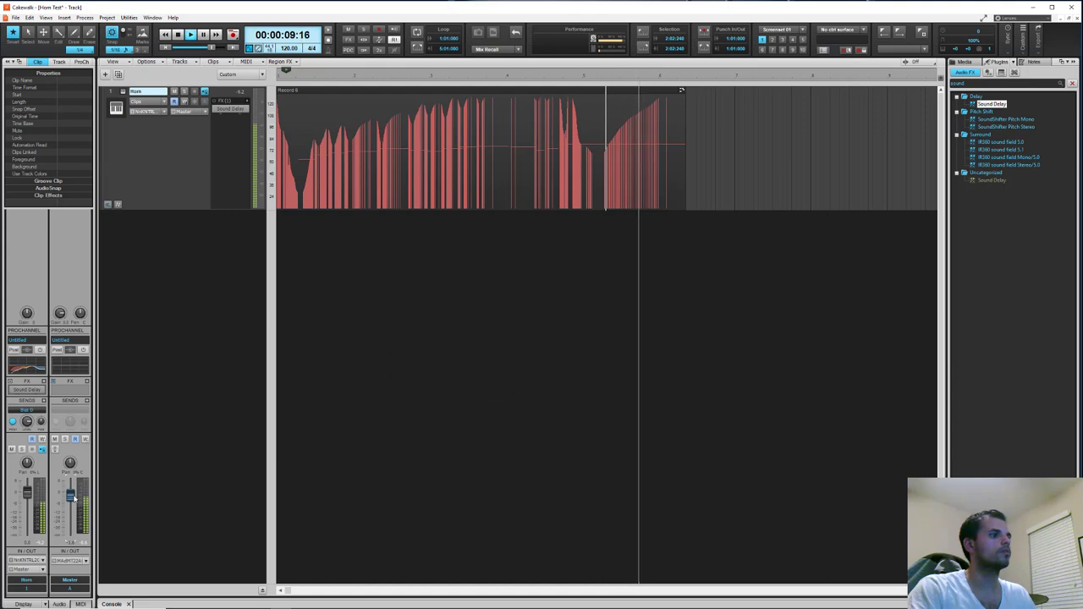
pyautogui.press('w')
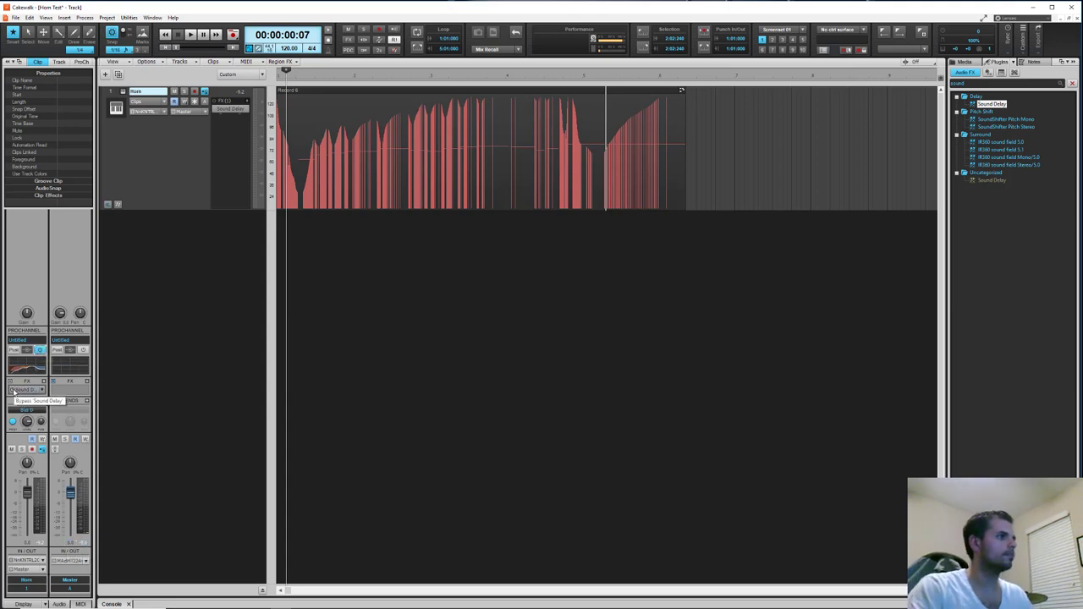
# Step: Compare the Horn with Sound Delay bypassed, then open its QuadCurve Equalizer window
pyautogui.click(19, 391)
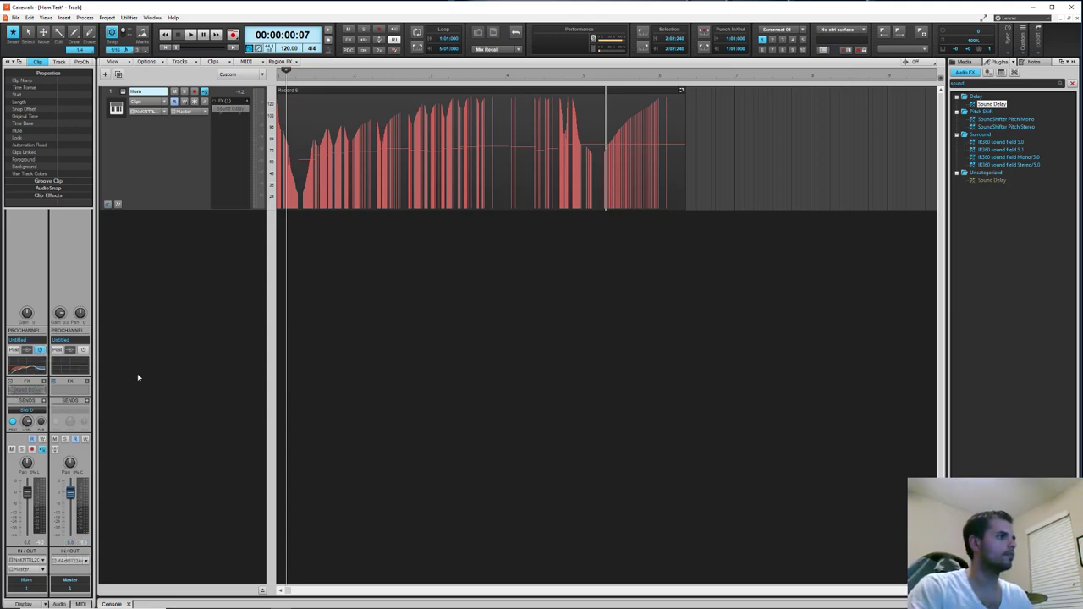
pyautogui.click(11, 390)
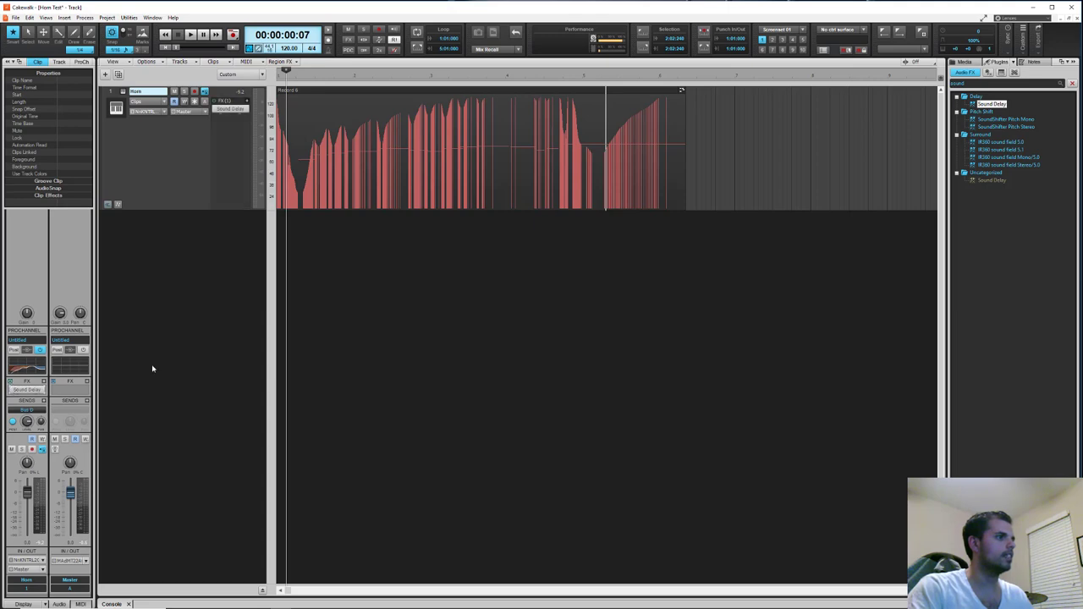
pyautogui.press('space')
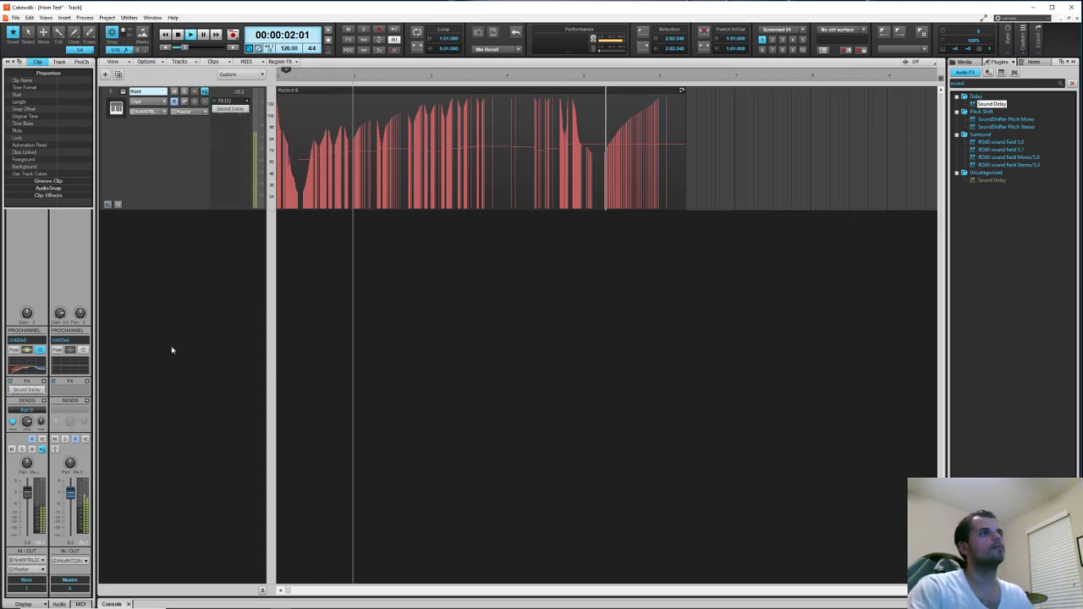
pyautogui.click(79, 62)
pyautogui.click(63, 290)
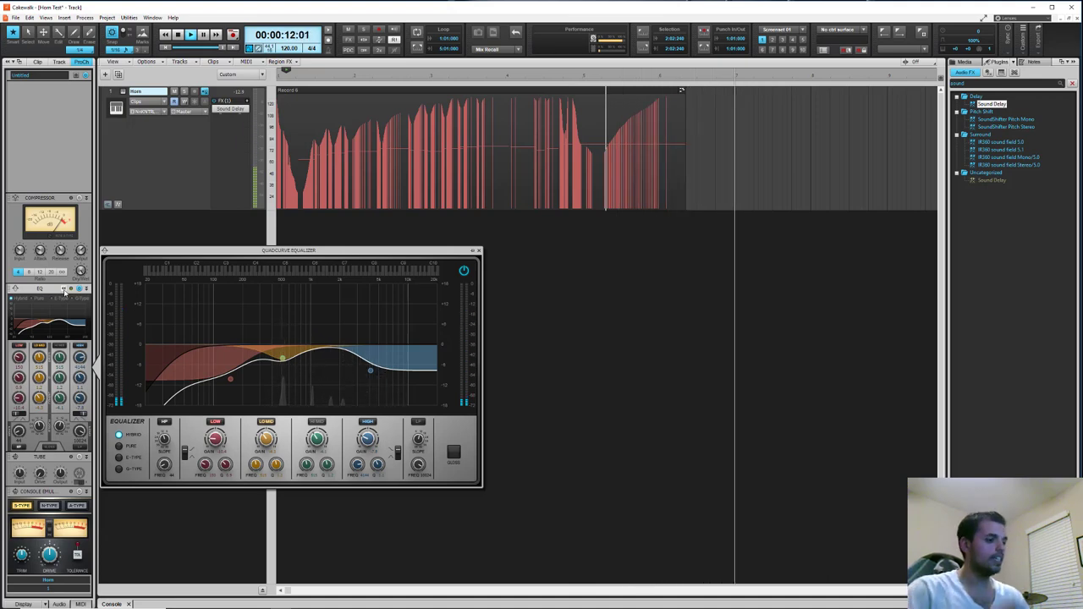
# Step: Stop playback and rewind to the project start
pyautogui.press('space')
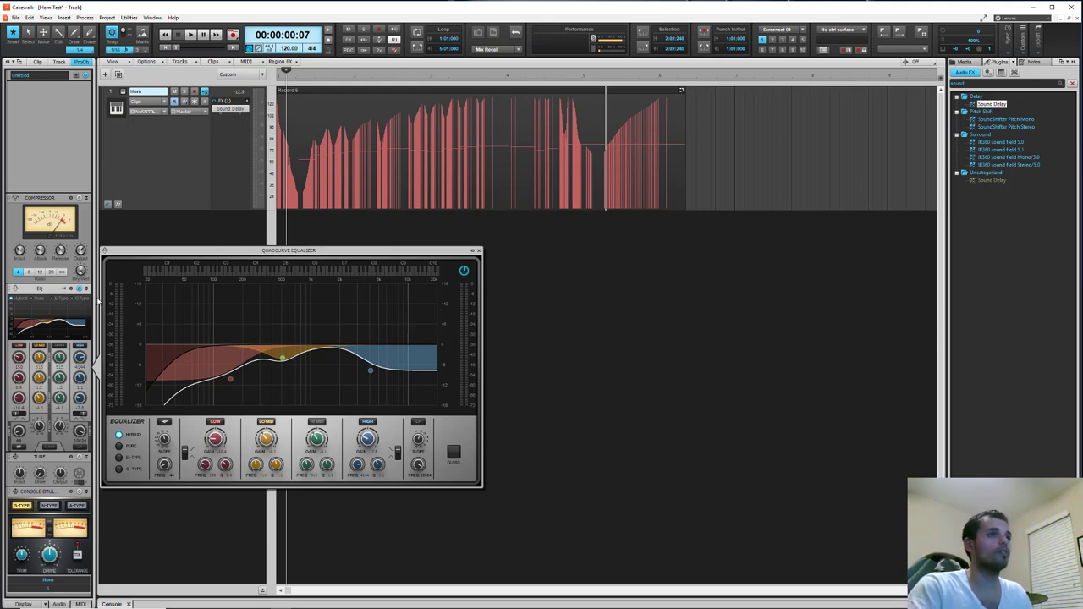
# Step: Copy the Horn's Sound Delay onto Bus D below IQ-Reverb, check it, and return to tracks
pyautogui.click(112, 604)
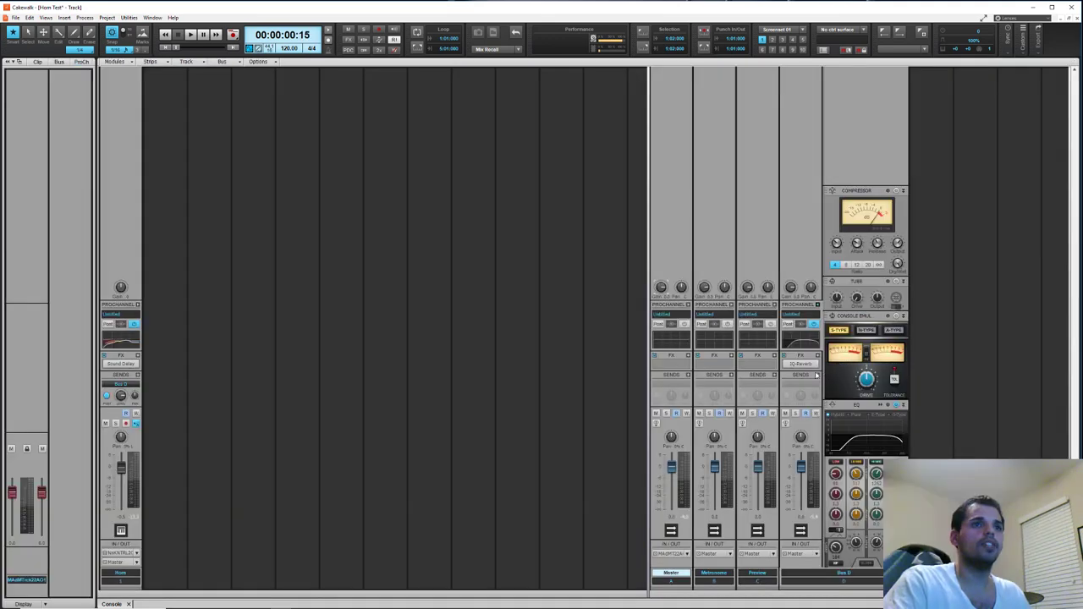
pyautogui.moveTo(122, 368)
pyautogui.mouseDown()
pyautogui.moveTo(618, 386)
pyautogui.moveTo(811, 370)
pyautogui.mouseUp()
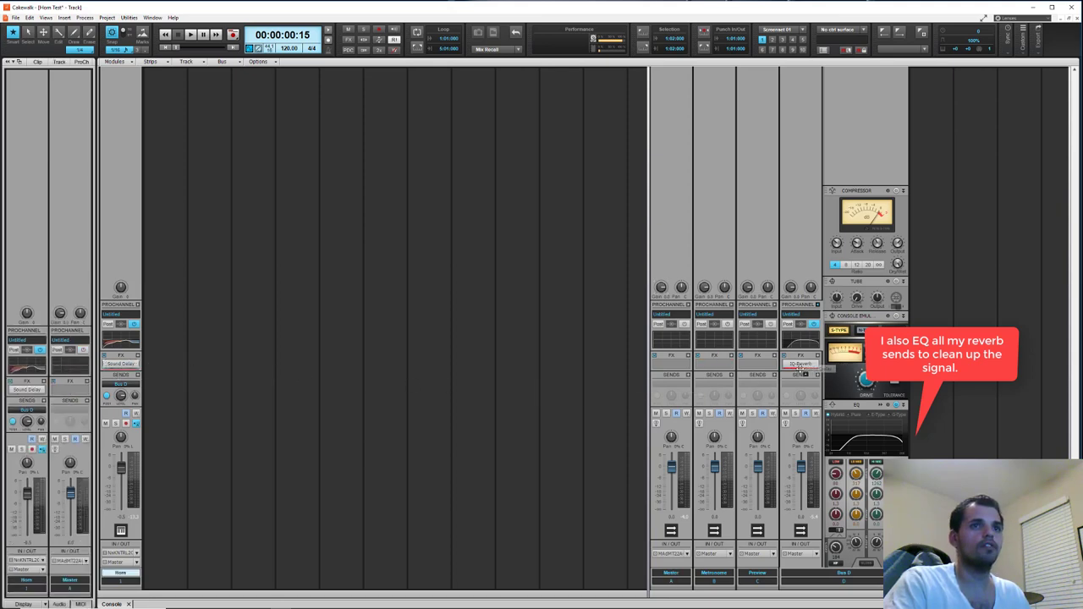
pyautogui.doubleClick(801, 363)
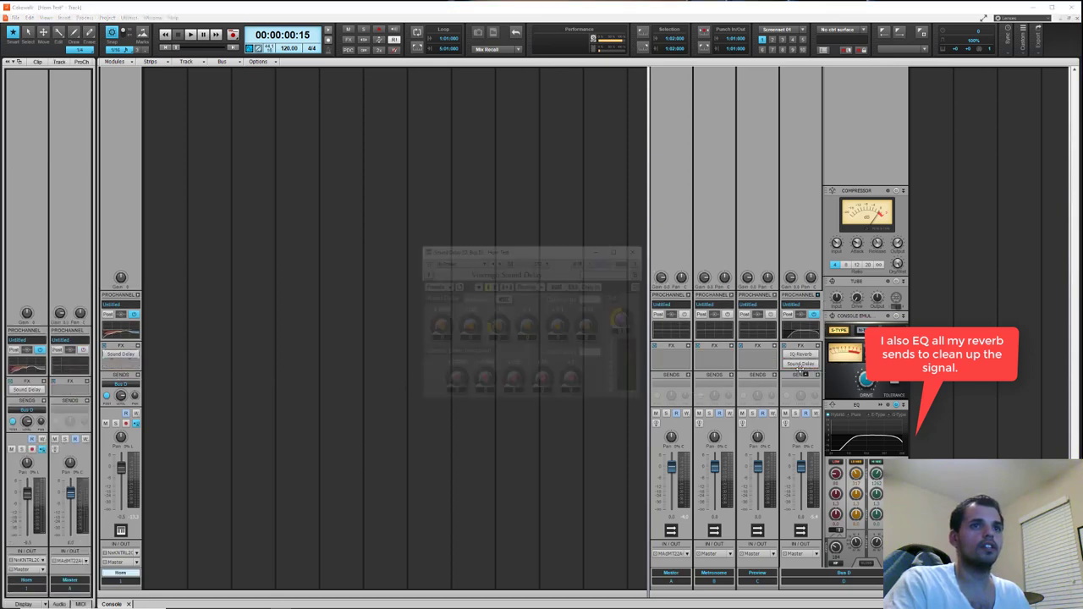
pyautogui.click(636, 250)
pyautogui.press('d')
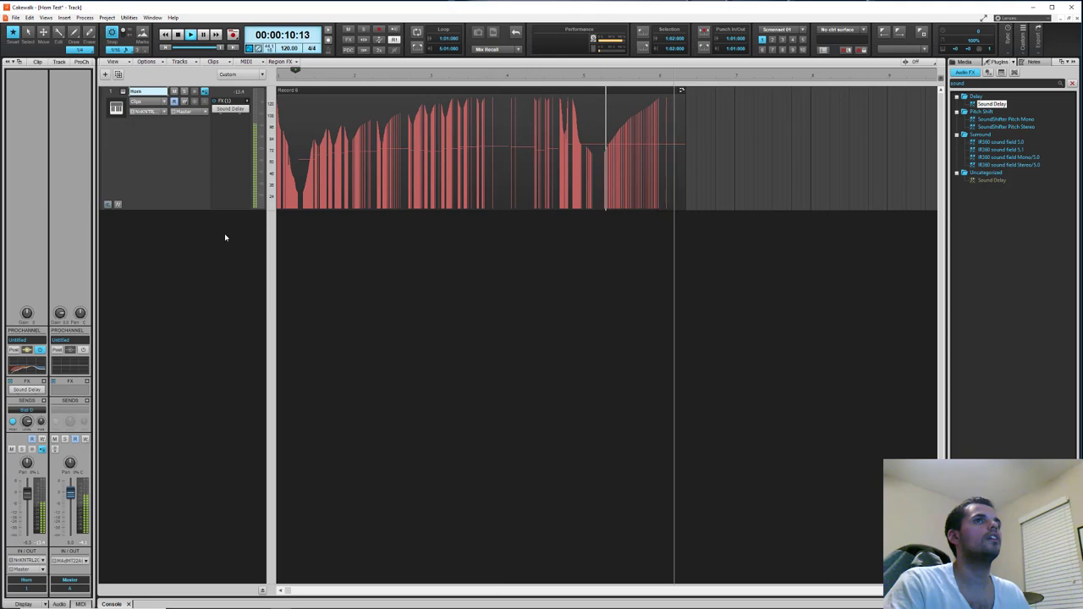
pyautogui.click(279, 252)
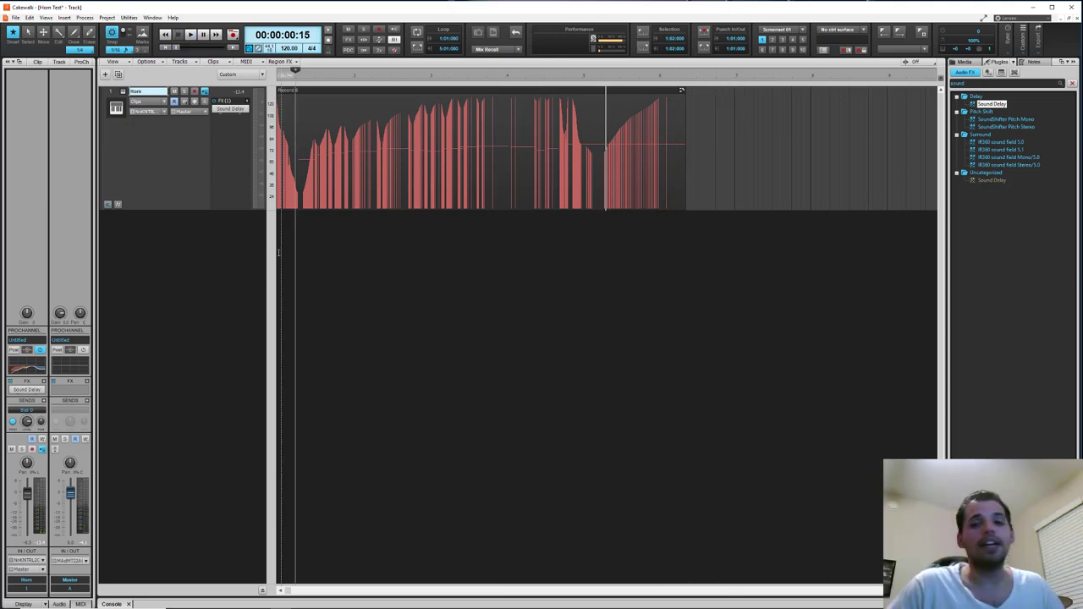